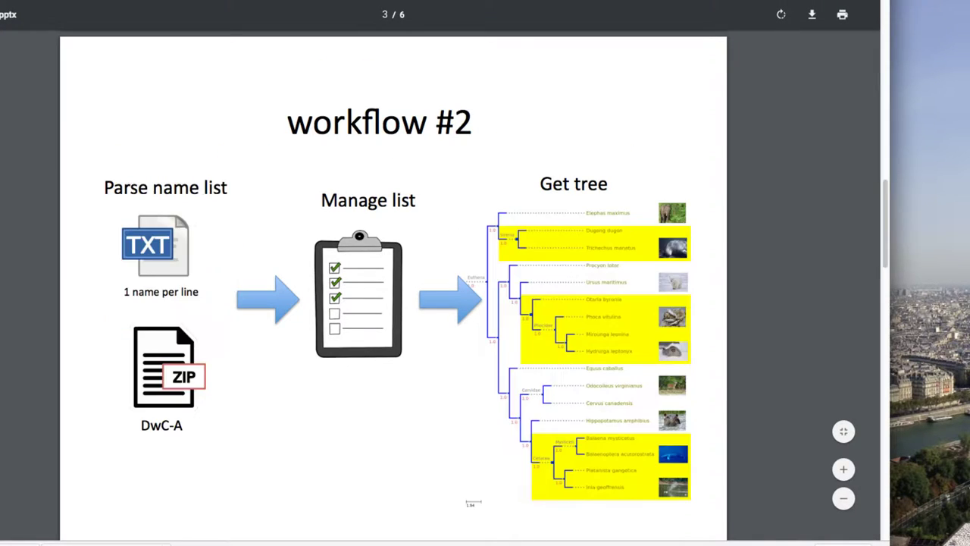
# Step: Go back to the workflow #1 slide, then switch to the Wikipedia Cetacea article
pyautogui.press('Left')
pyautogui.press('Left')
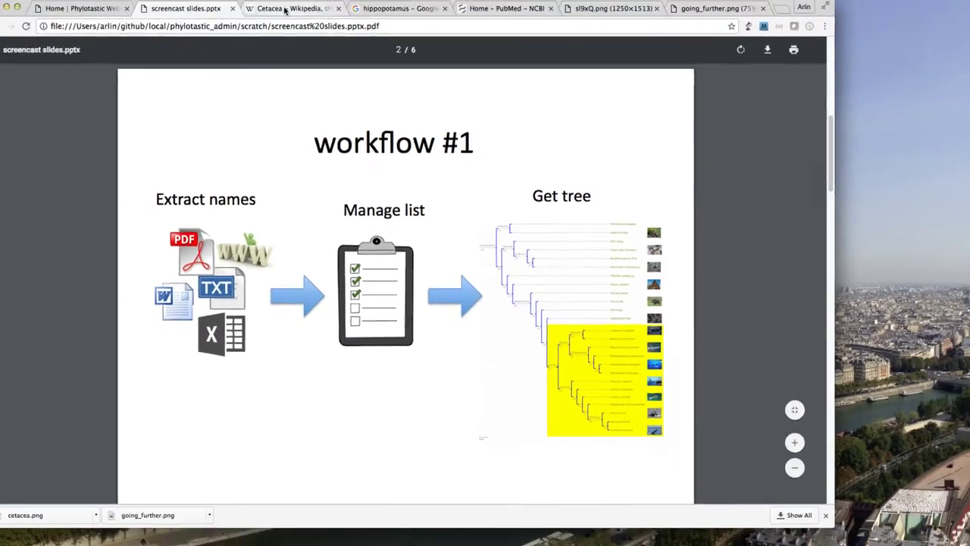
pyautogui.click(285, 10)
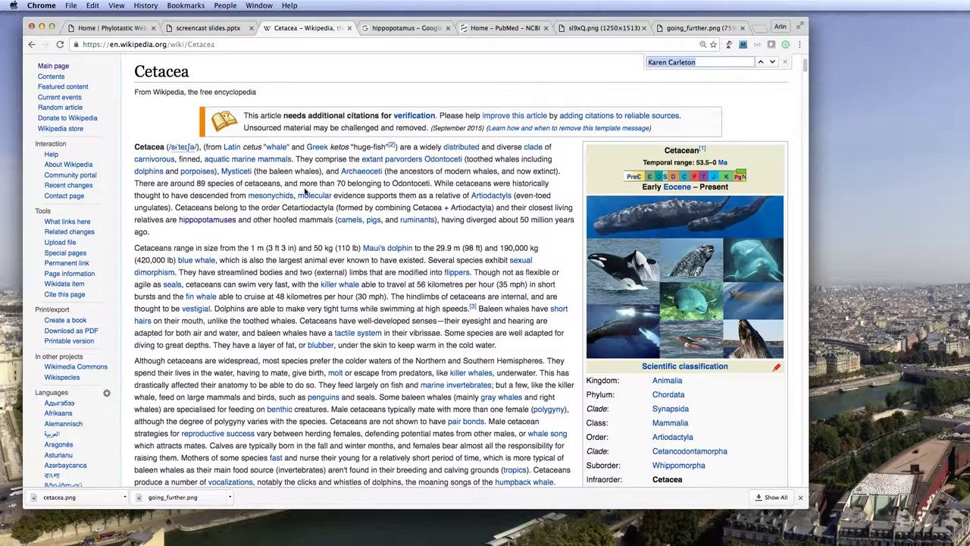
# Step: Look over the hippopotamus Google Images results, then switch to the PubMed home page
pyautogui.click(405, 29)
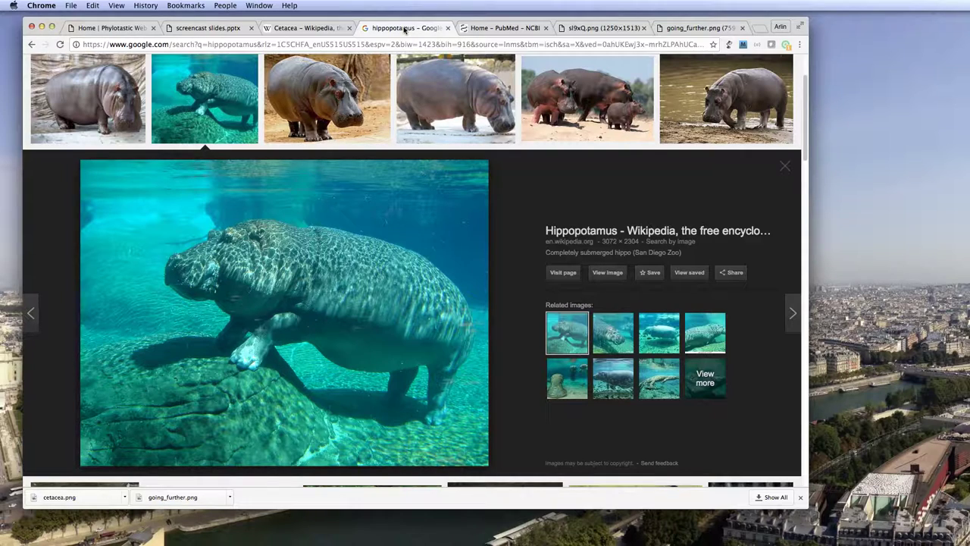
pyautogui.click(502, 29)
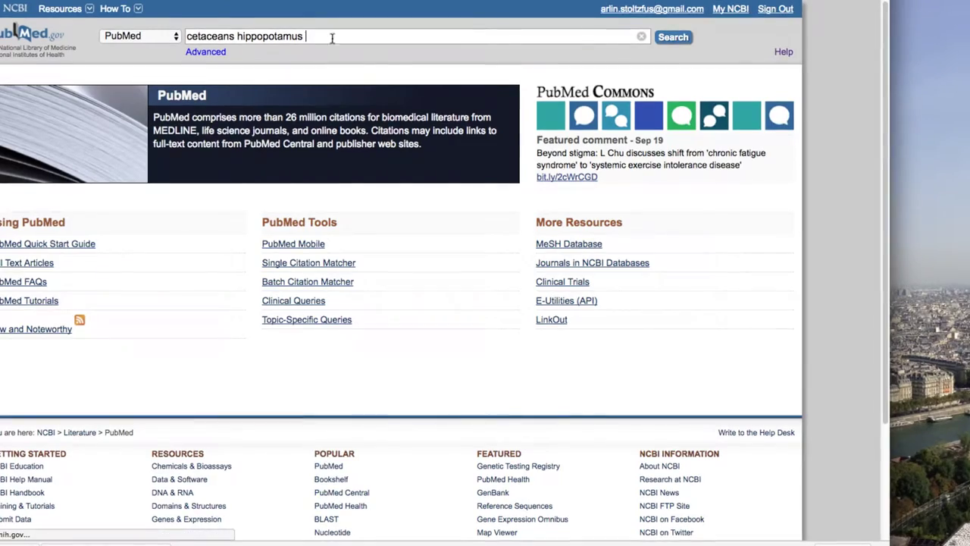
# Step: Search PubMed for 'cetaceans hippopotamus' and open result 2's PMC free full text
pyautogui.press('Return')
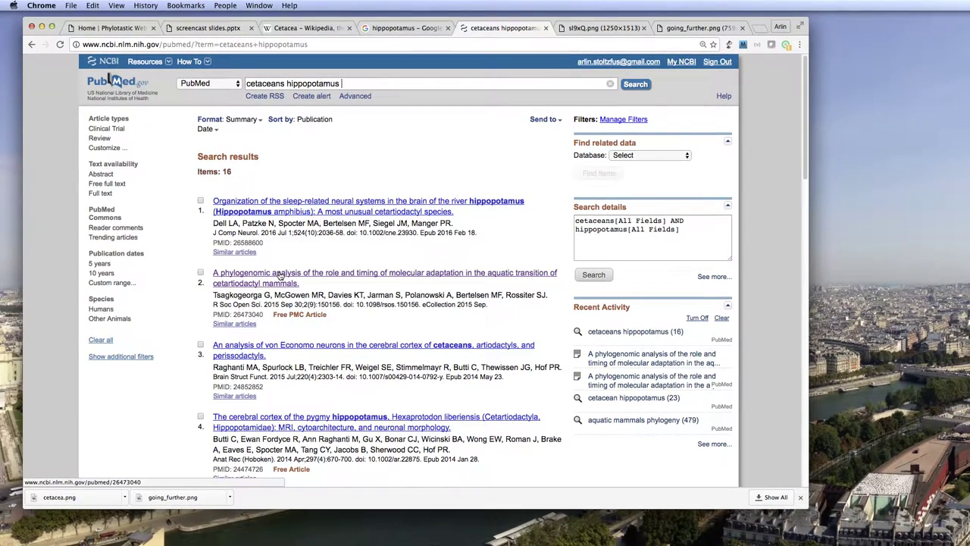
pyautogui.click(278, 275)
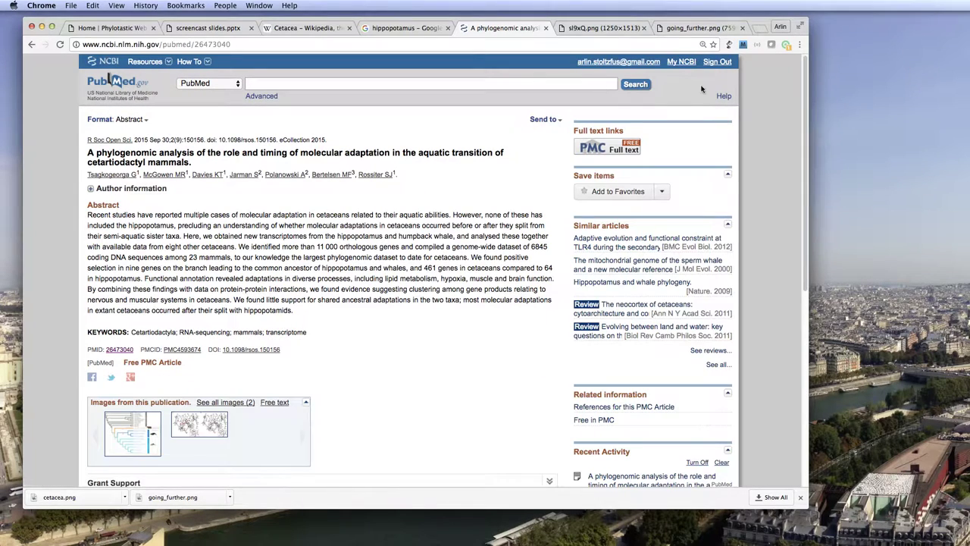
pyautogui.click(619, 145)
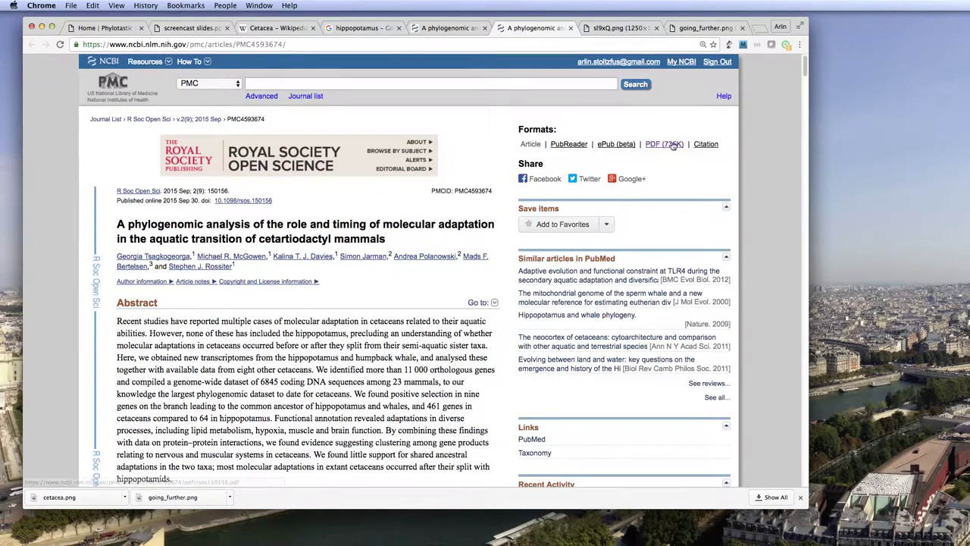
# Step: Download the article PDF to the Desktop as whales.pdf, replacing the existing file
pyautogui.click(666, 147)
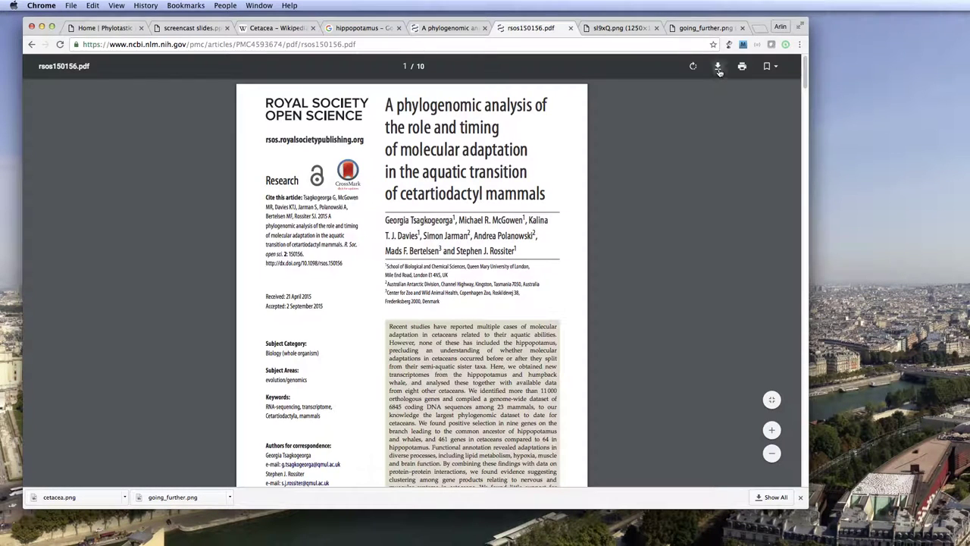
pyautogui.click(718, 67)
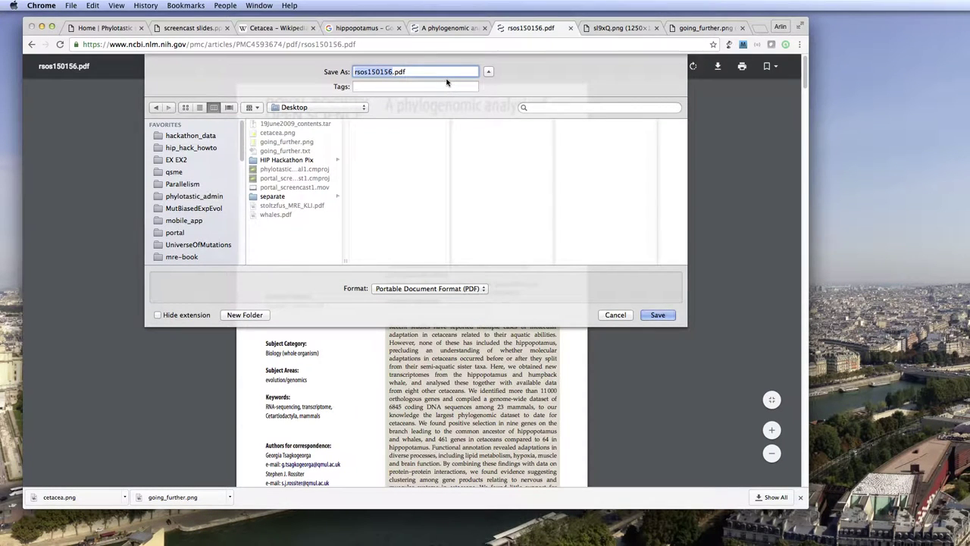
pyautogui.write('whales')
pyautogui.press('Return')
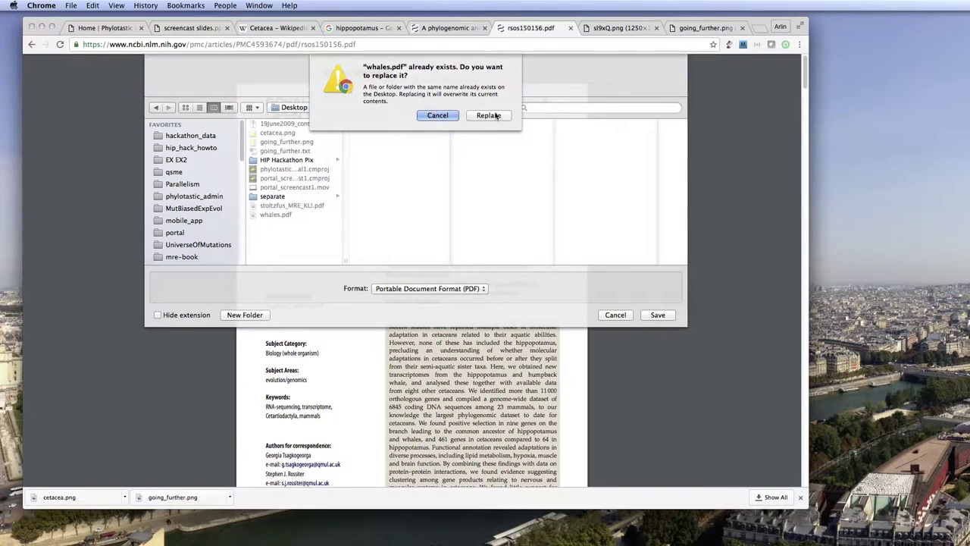
pyautogui.click(488, 116)
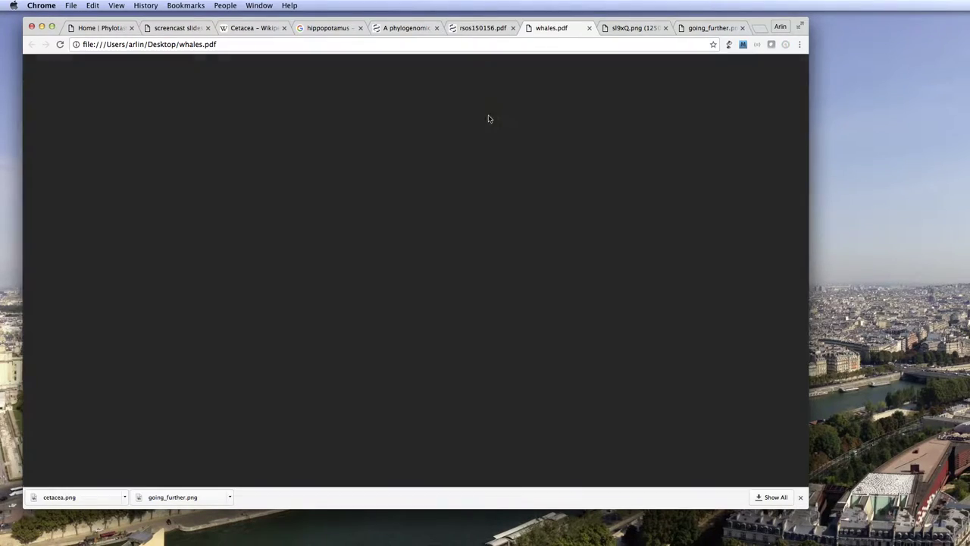
# Step: Skim the PDF, select the species name Megaptera novaeangliae, and go to the Phylotastic Toolbox page
pyautogui.scroll(-5, 470, 231)
pyautogui.scroll(-10, 470, 230)
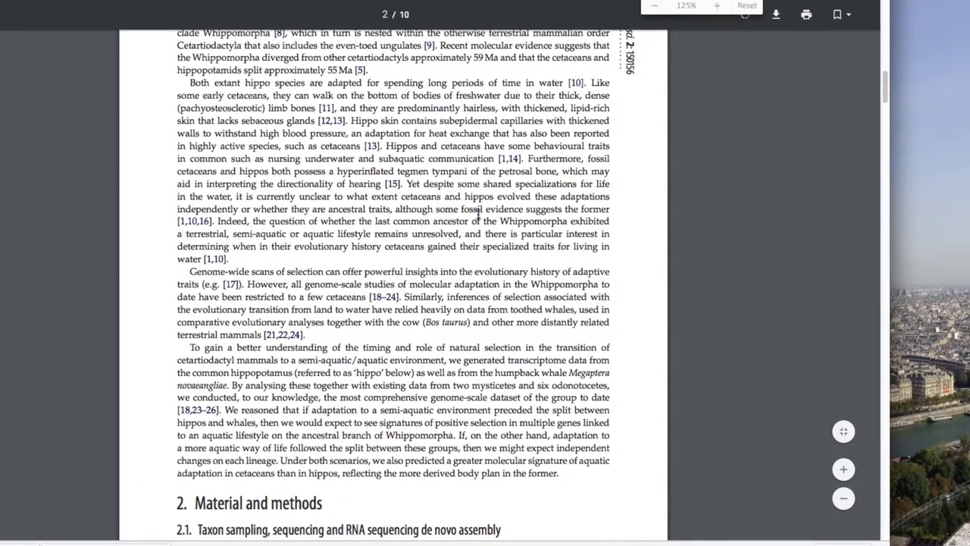
pyautogui.scroll(-5, 473, 225)
pyautogui.scroll(1, 479, 215)
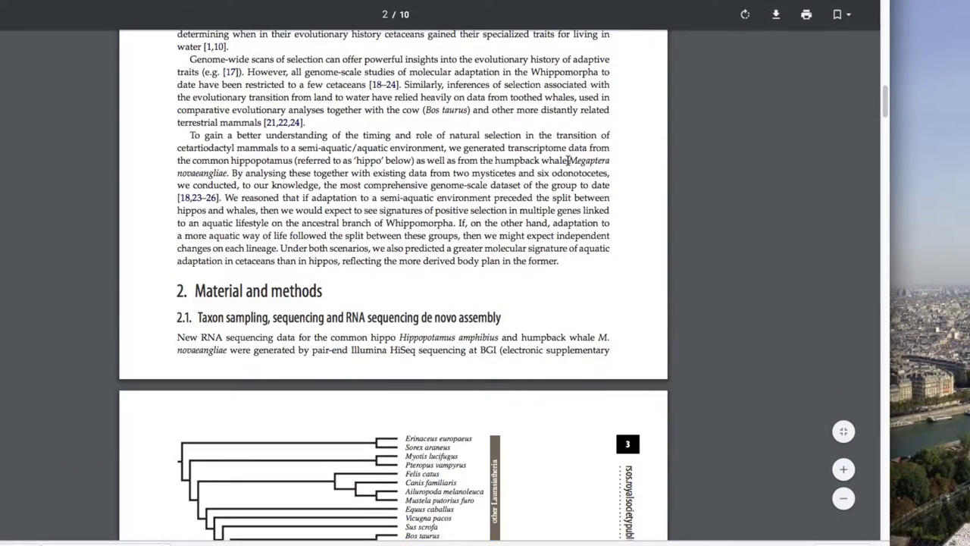
pyautogui.moveTo(569, 160); pyautogui.dragTo(228, 173)
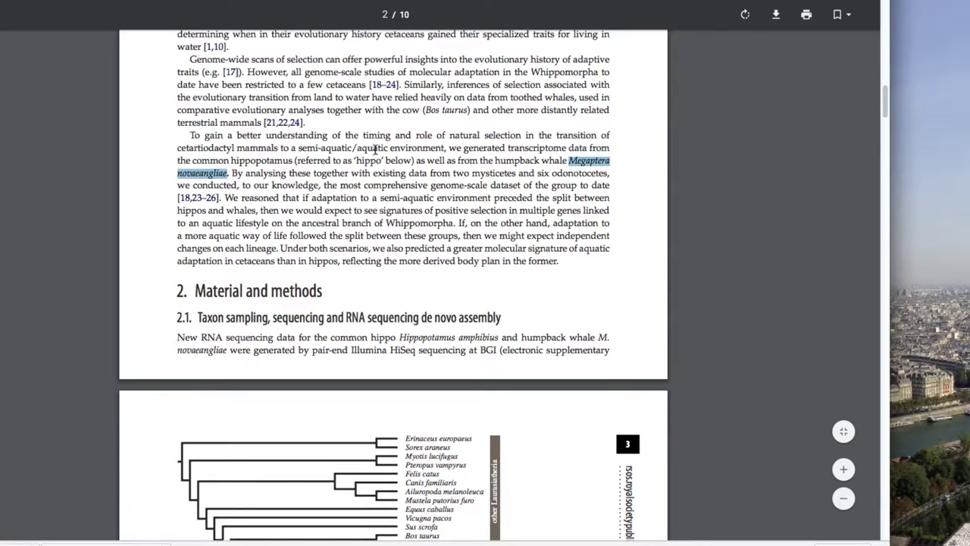
pyautogui.scroll(6, 375, 151)
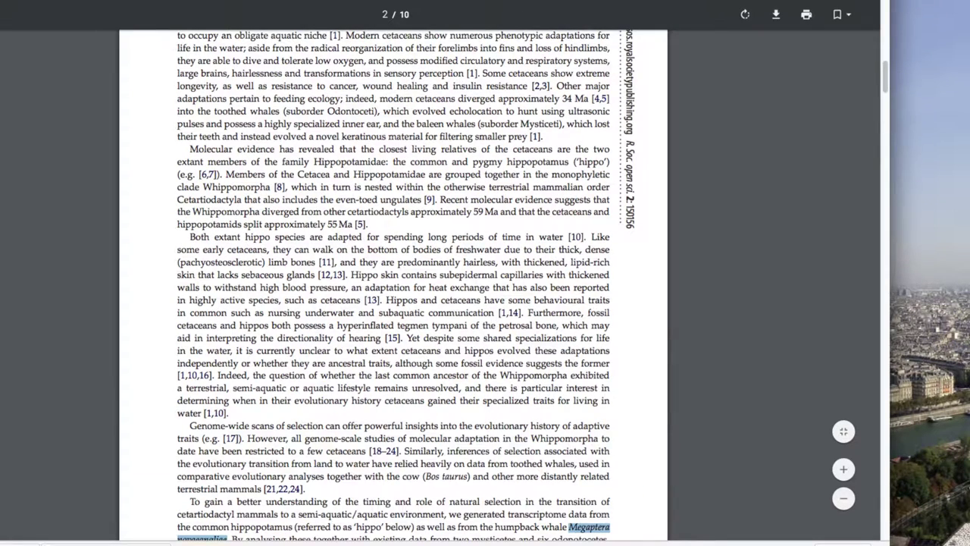
pyautogui.hotkey('ctrl', 'Tab')
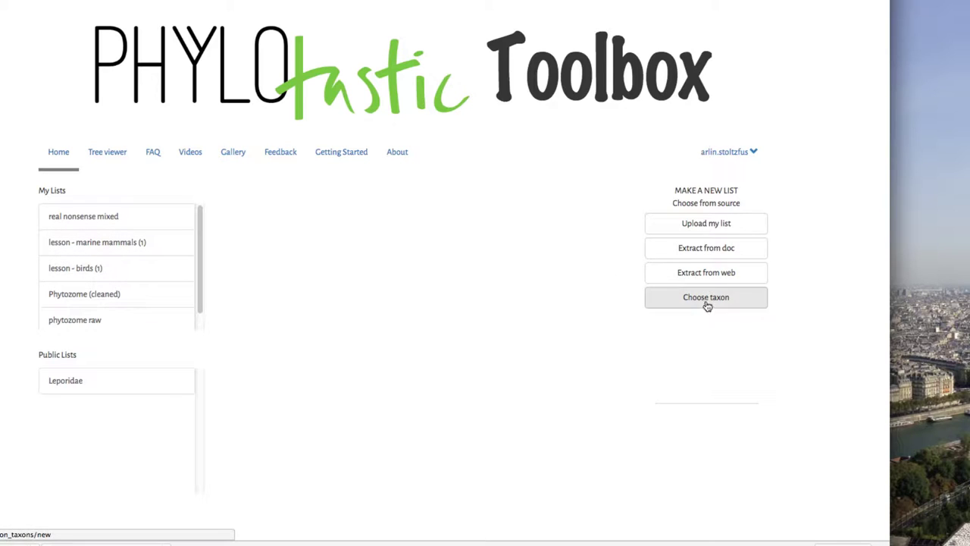
# Step: Choose whales.pdf from the Desktop as the document to extract species from
pyautogui.click(708, 252)
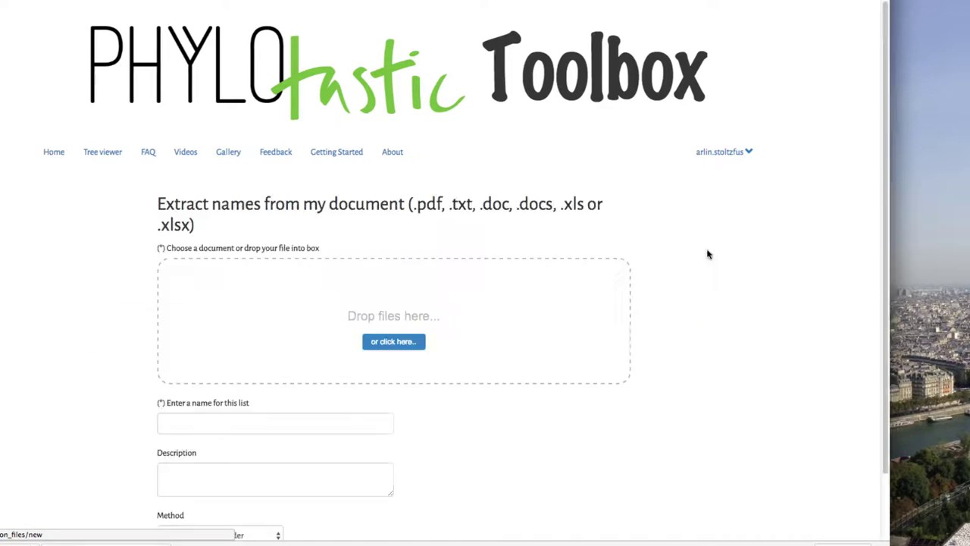
pyautogui.click(393, 342)
pyautogui.click(201, 167)
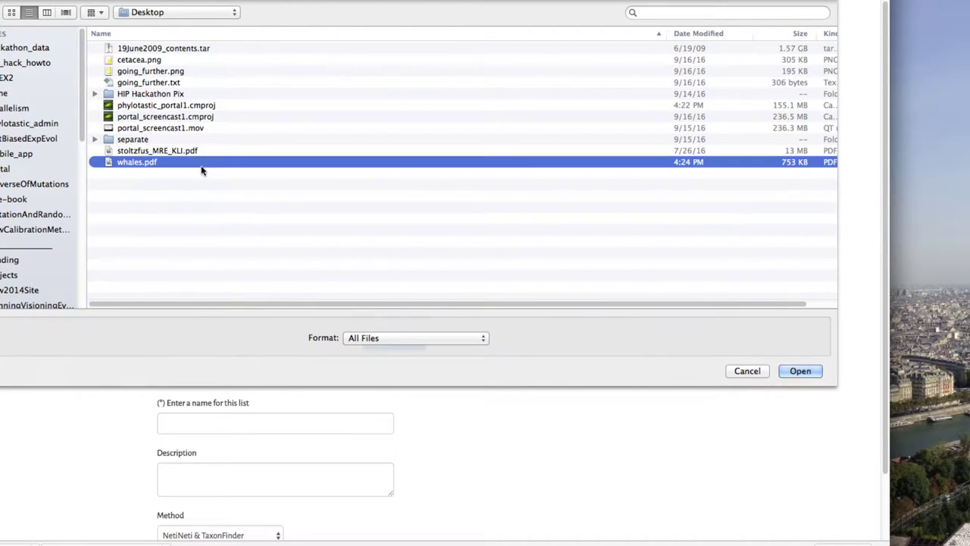
pyautogui.click(799, 371)
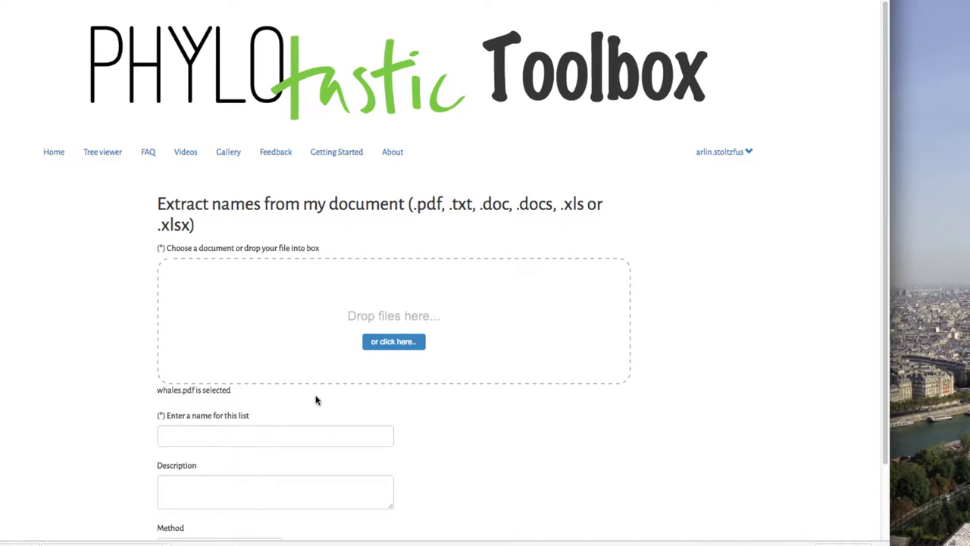
# Step: Name the list 'whales', add a placeholder description, and submit with Get list
pyautogui.click(282, 434)
pyautogui.write('whales')
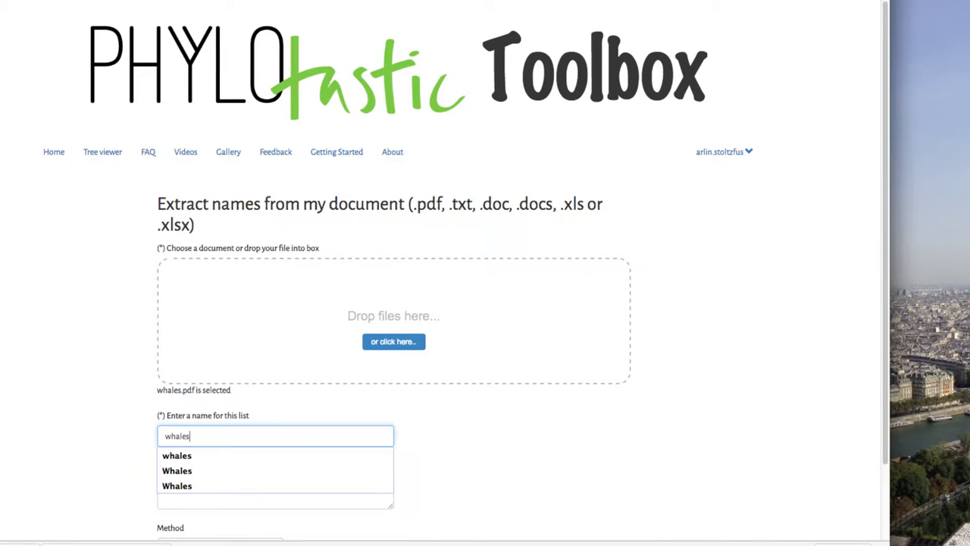
pyautogui.press('Tab')
pyautogui.write('kkljklsdfklasdfkld')
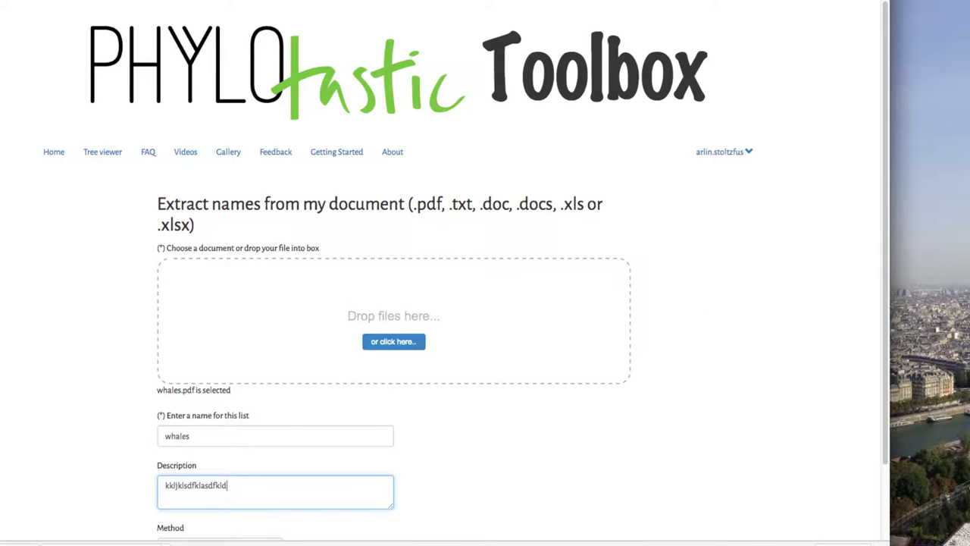
pyautogui.scroll(-2, 401, 440)
pyautogui.click(205, 500)
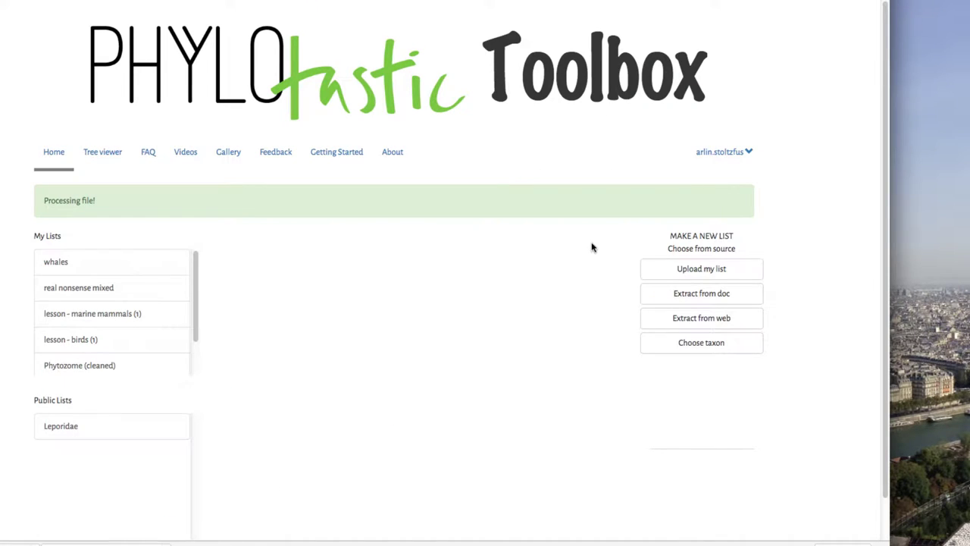
# Step: Open the whales list, review its species table, and build a tree named 'whale tree'
pyautogui.moveTo(130, 206); pyautogui.dragTo(28, 203)
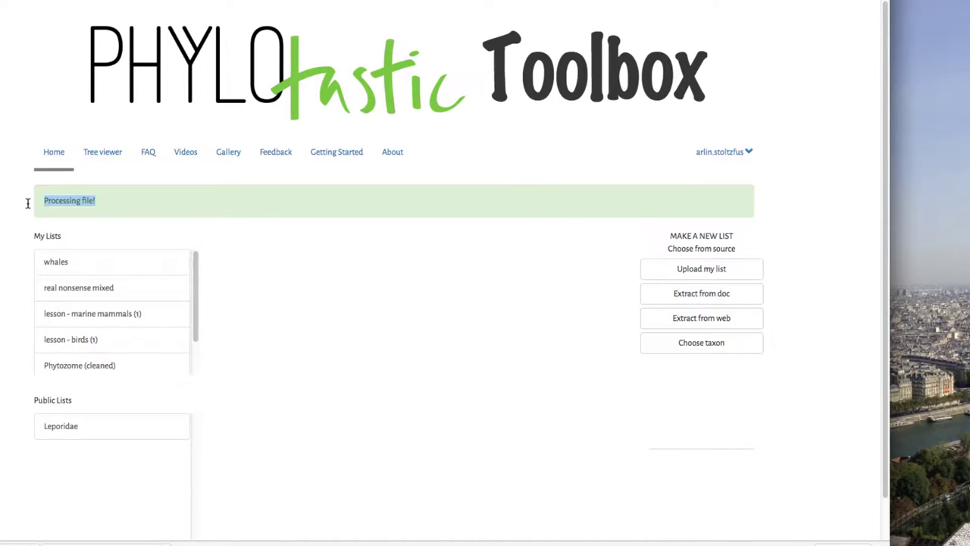
pyautogui.click(104, 264)
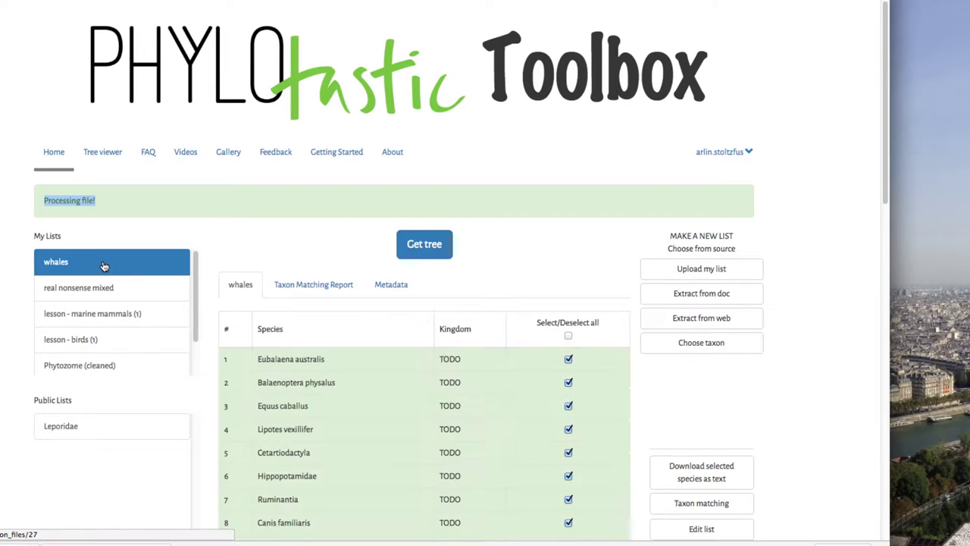
pyautogui.scroll(-12, 362, 301)
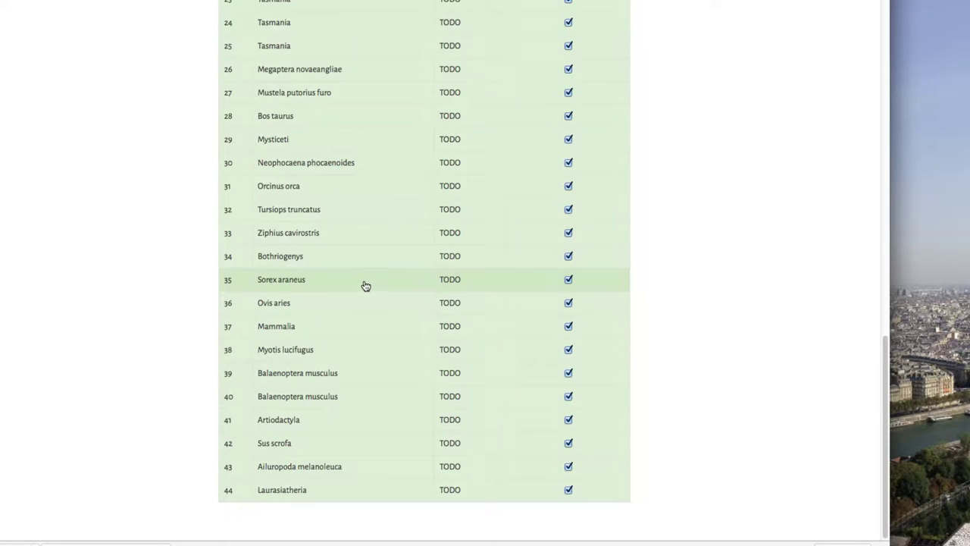
pyautogui.scroll(12, 364, 292)
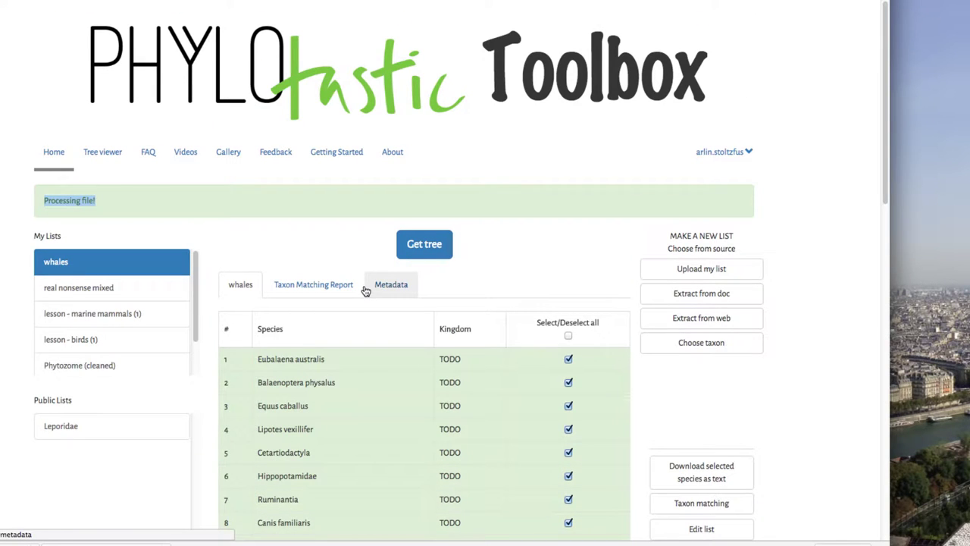
pyautogui.click(432, 254)
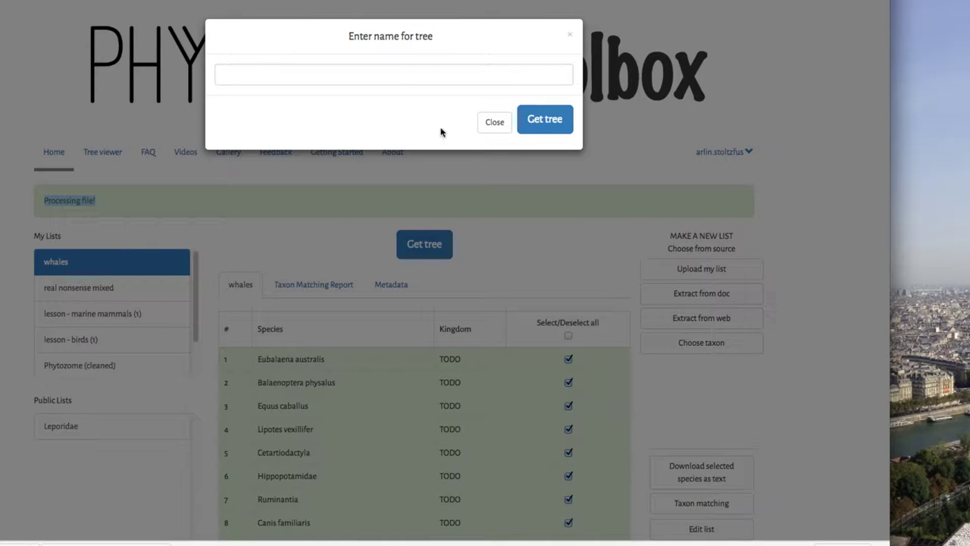
pyautogui.click(382, 72)
pyautogui.write('whale tree')
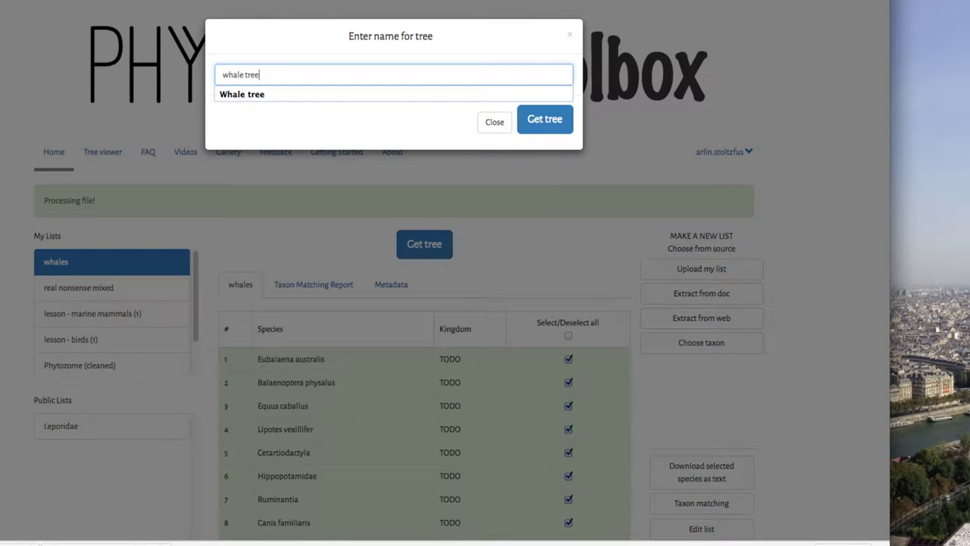
pyautogui.press('Return')
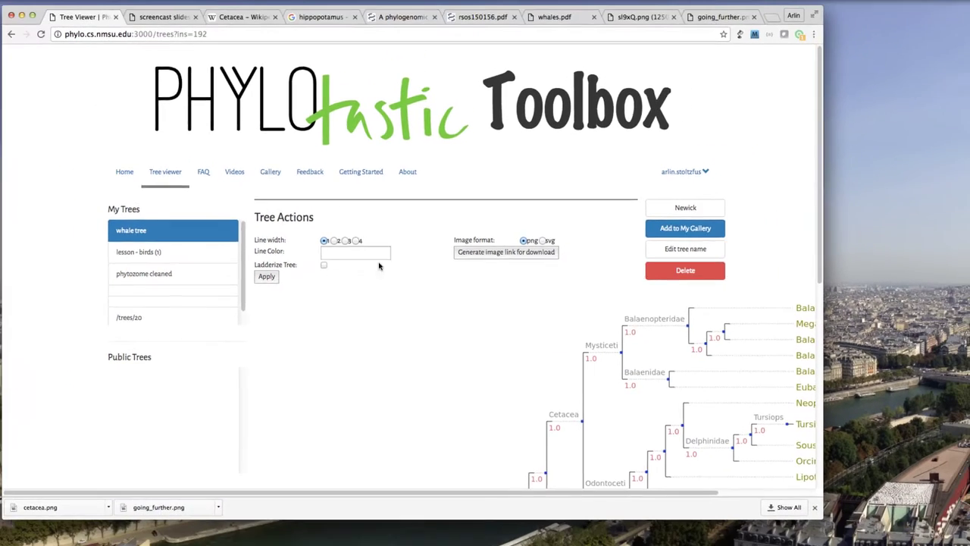
# Step: Widen the Chrome window so the whale tree fits in view
pyautogui.scroll(-5, 379, 265)
pyautogui.scroll(2, 409, 269)
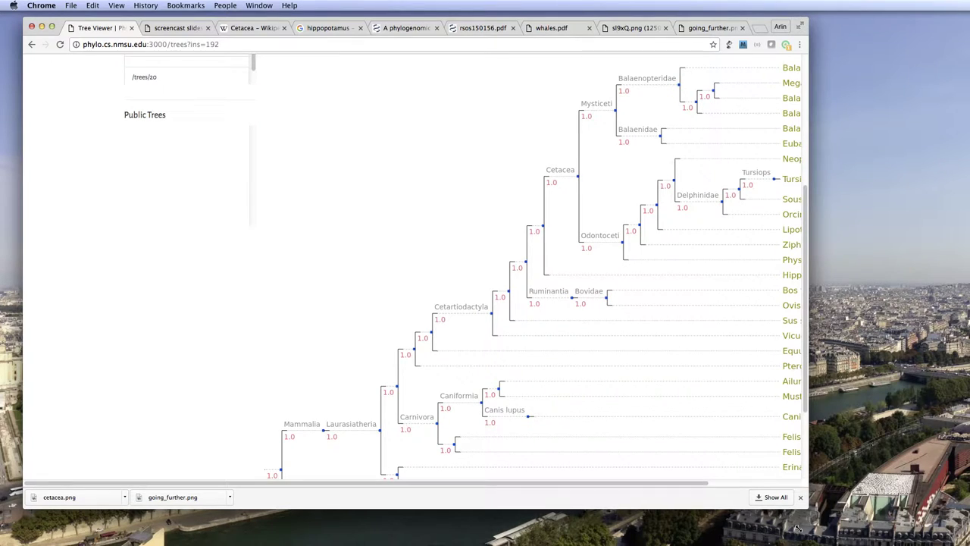
pyautogui.moveTo(805, 506); pyautogui.dragTo(873, 512)
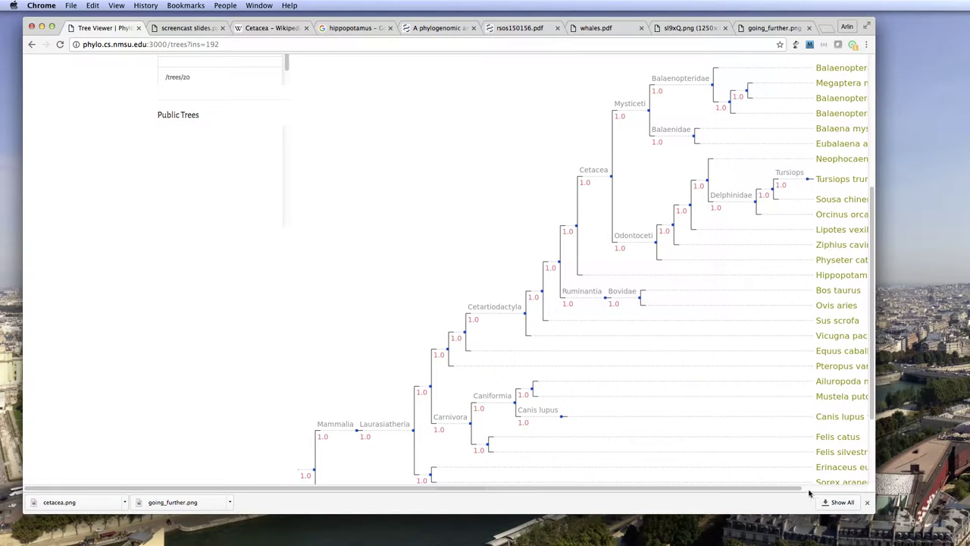
pyautogui.hscroll(3, 809, 494)
pyautogui.moveTo(888, 522); pyautogui.dragTo(895, 526)
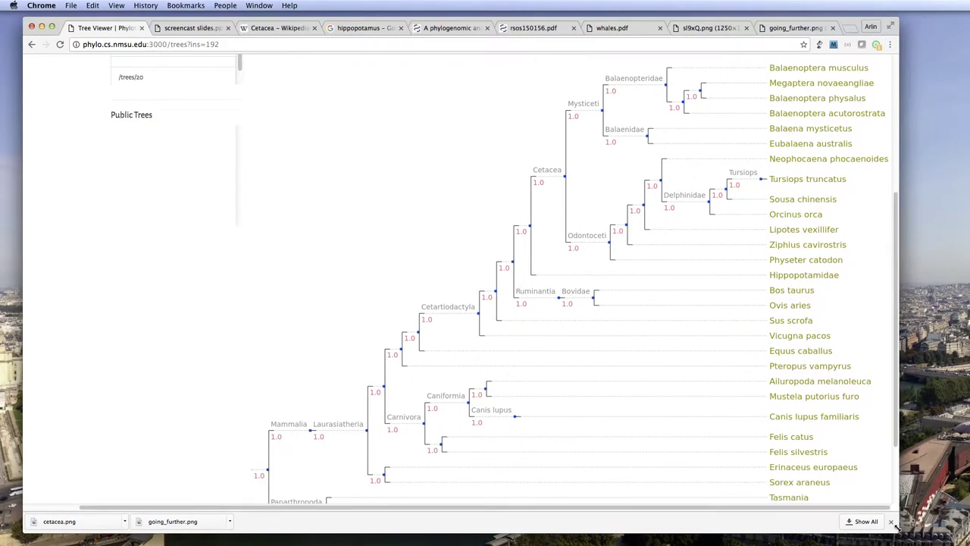
pyautogui.scroll(5, 719, 427)
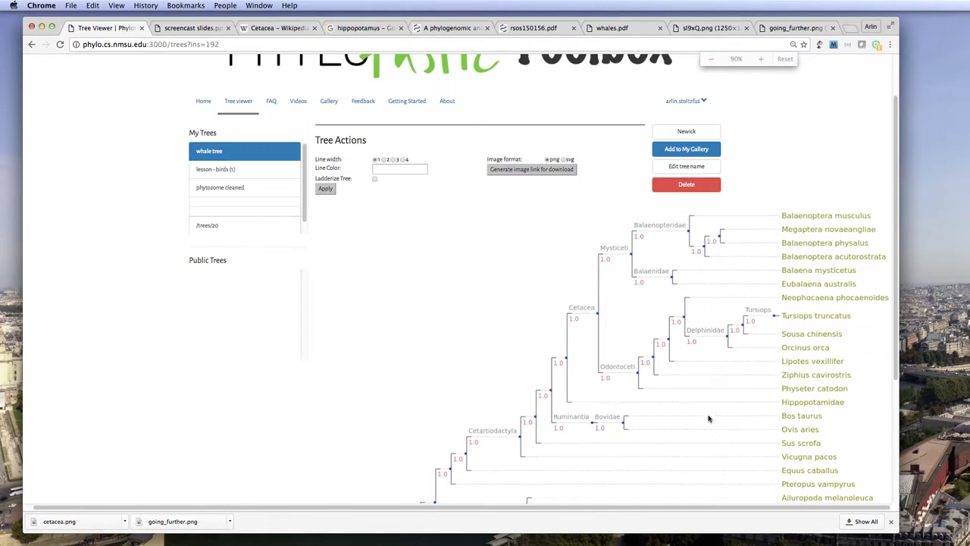
# Step: Apply line width 3, grey line colour and ladderizing to the tree
pyautogui.click(390, 171)
pyautogui.click(393, 159)
pyautogui.click(390, 170)
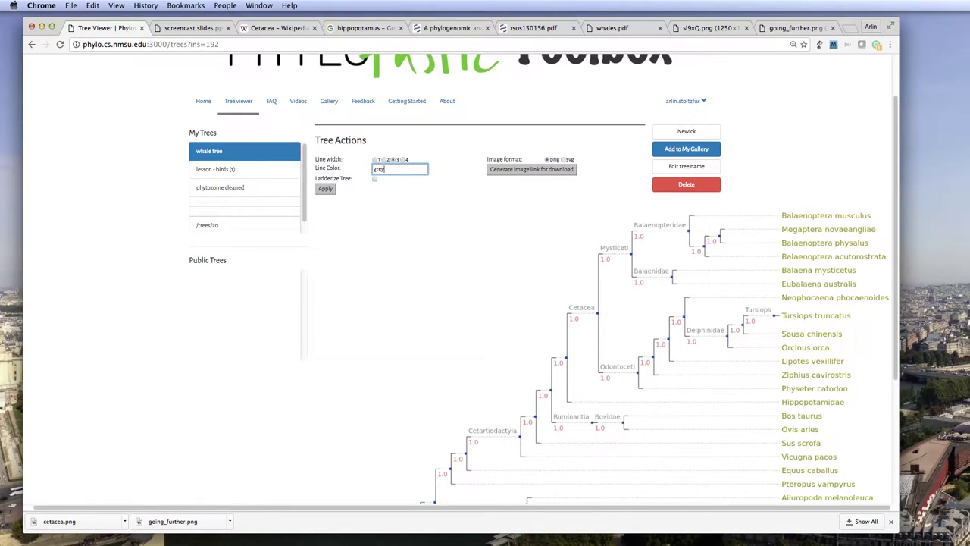
pyautogui.click(374, 180)
pyautogui.click(327, 189)
pyautogui.scroll(-2, 507, 282)
pyautogui.scroll(-3, 508, 283)
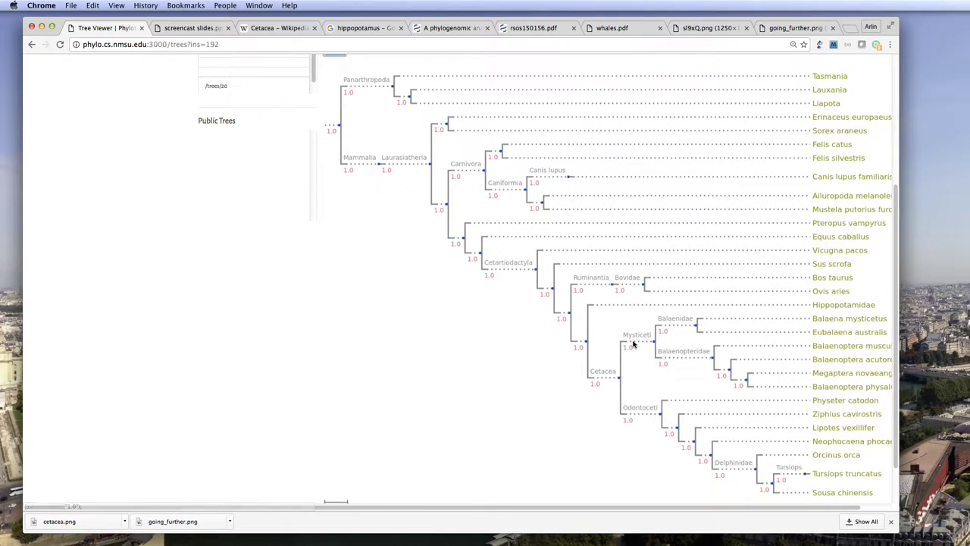
pyautogui.click(618, 377)
# Step: Box-highlight the Cetacea clade in yellow, then select Megaptera novaeangliae to show its node actions
pyautogui.click(784, 404)
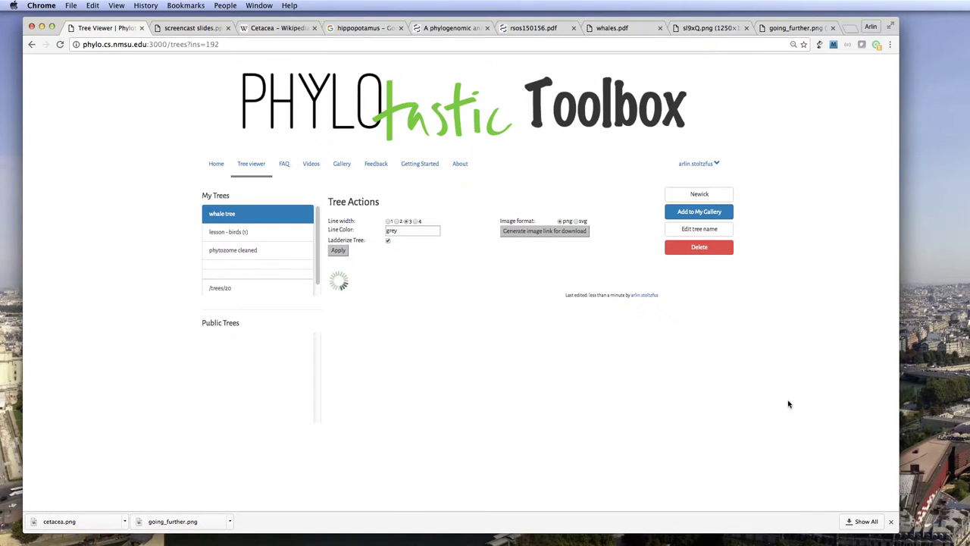
pyautogui.scroll(-5, 857, 498)
pyautogui.moveTo(900, 530); pyautogui.dragTo(948, 536)
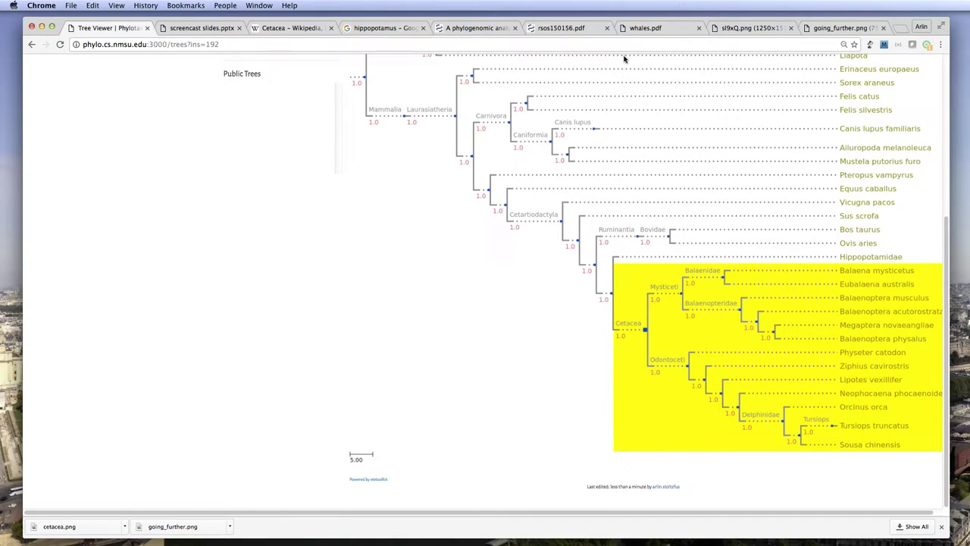
pyautogui.scroll(3, 641, 134)
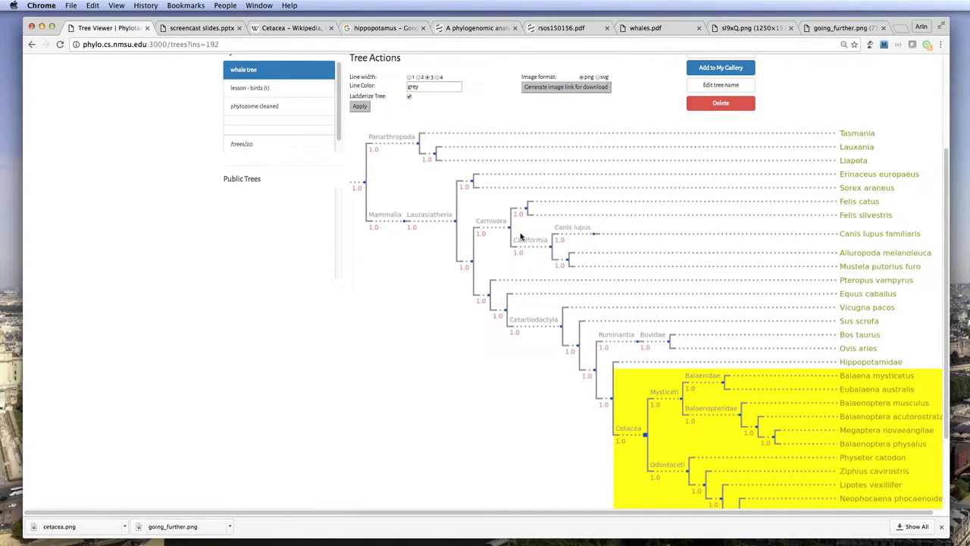
pyautogui.scroll(-3, 746, 402)
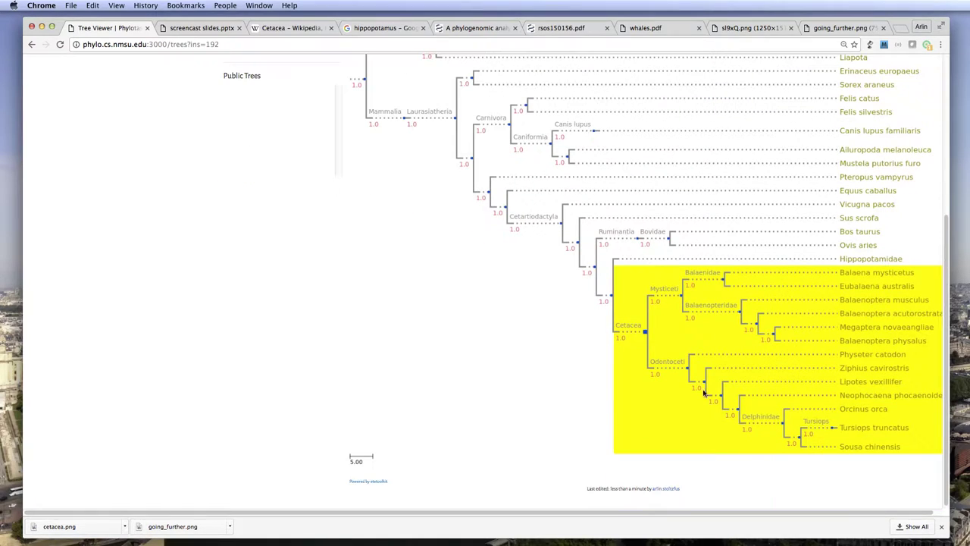
pyautogui.hscroll(1, 871, 477)
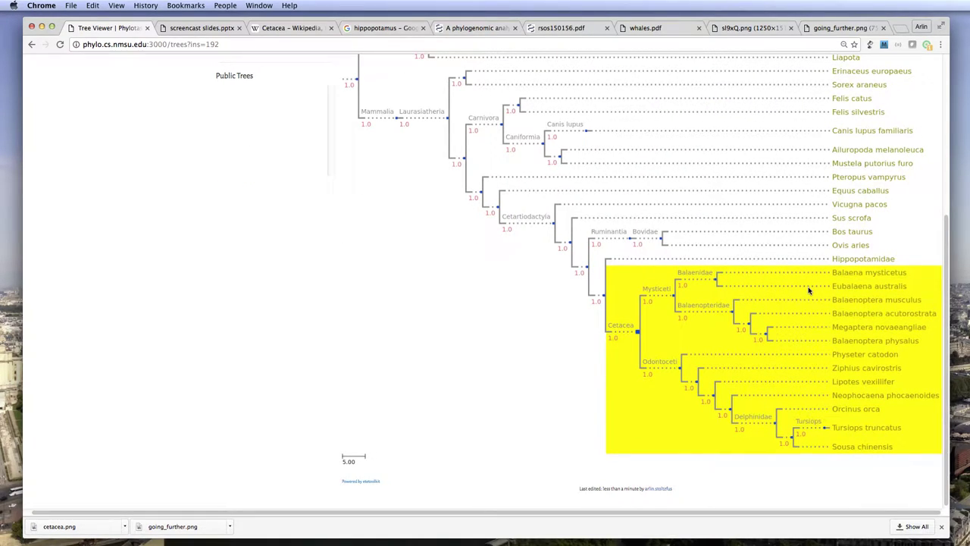
pyautogui.click(846, 332)
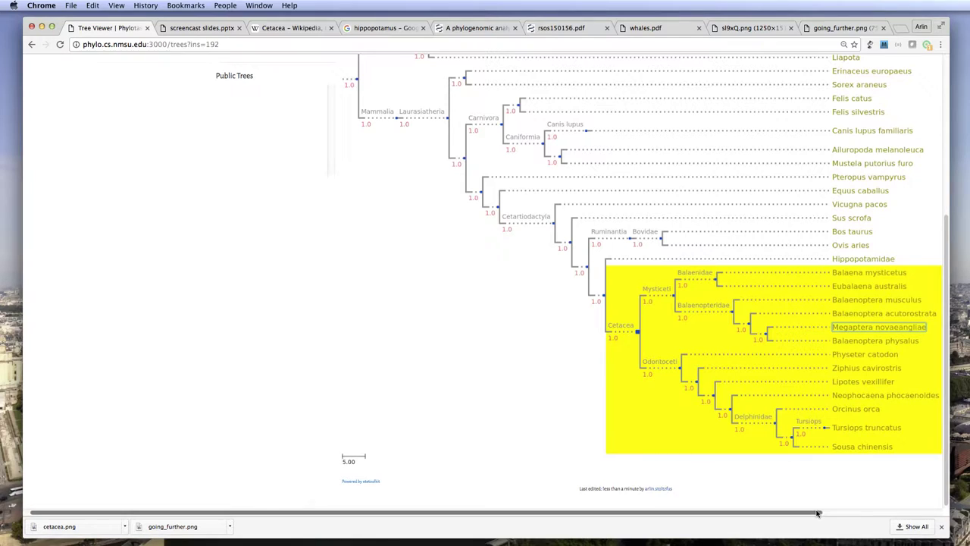
pyautogui.moveTo(817, 512); pyautogui.dragTo(926, 512)
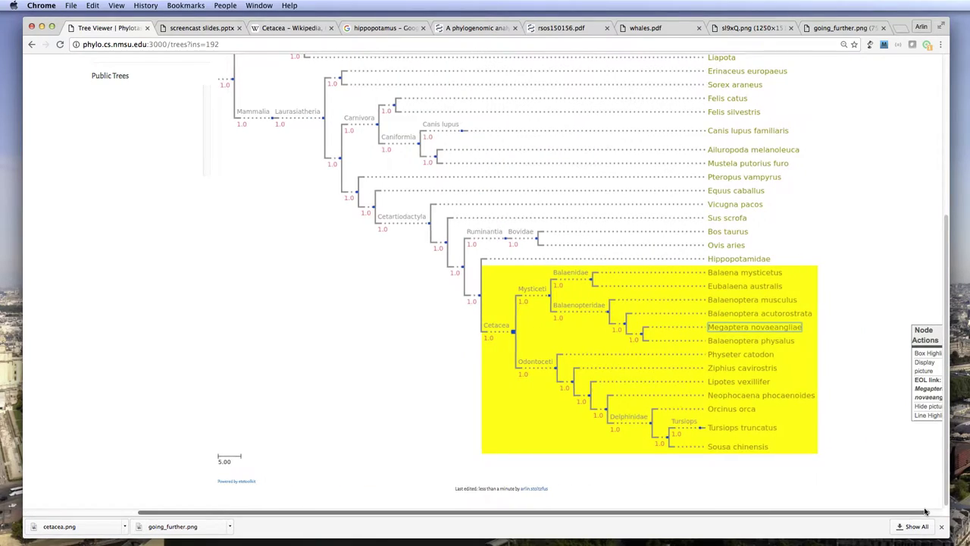
# Step: Open the EOL link for Megaptera novaeangliae, showing its Humpback Whale page in a new tab
pyautogui.click(925, 390)
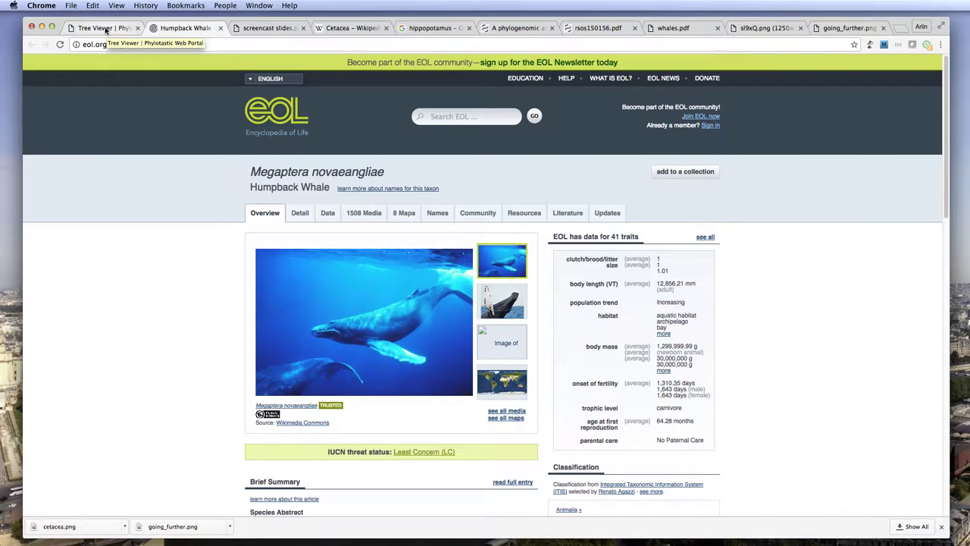
# Step: Display a picture beside Megaptera novaeangliae in the whale tree, then view the sl9xQ.png tree image
pyautogui.click(105, 29)
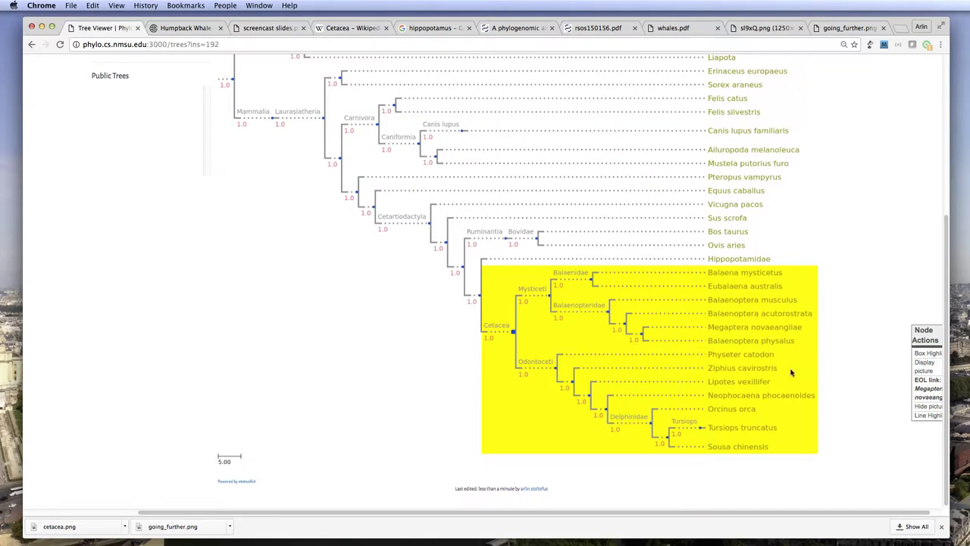
pyautogui.click(741, 328)
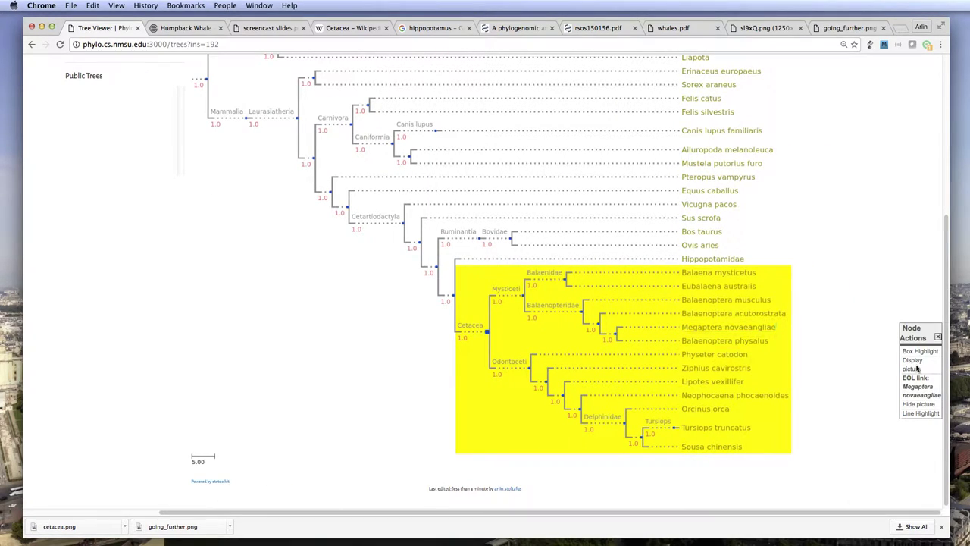
pyautogui.click(912, 363)
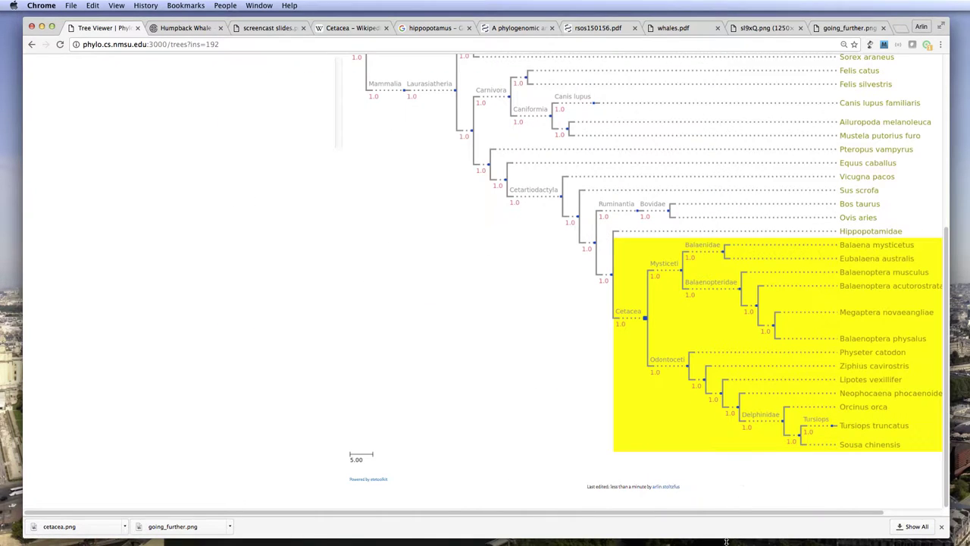
pyautogui.hotkey('ctrl', 'shift', 'Tab')
pyautogui.hotkey('ctrl', 'shift', 'Tab')
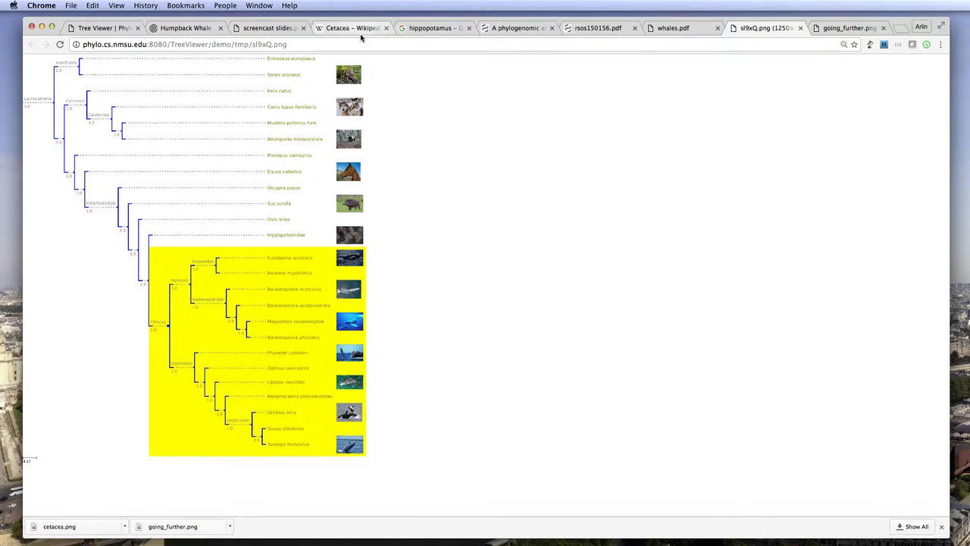
# Step: Generate a PNG of the highlighted whale tree with its humpback picture and save a copy
pyautogui.click(118, 28)
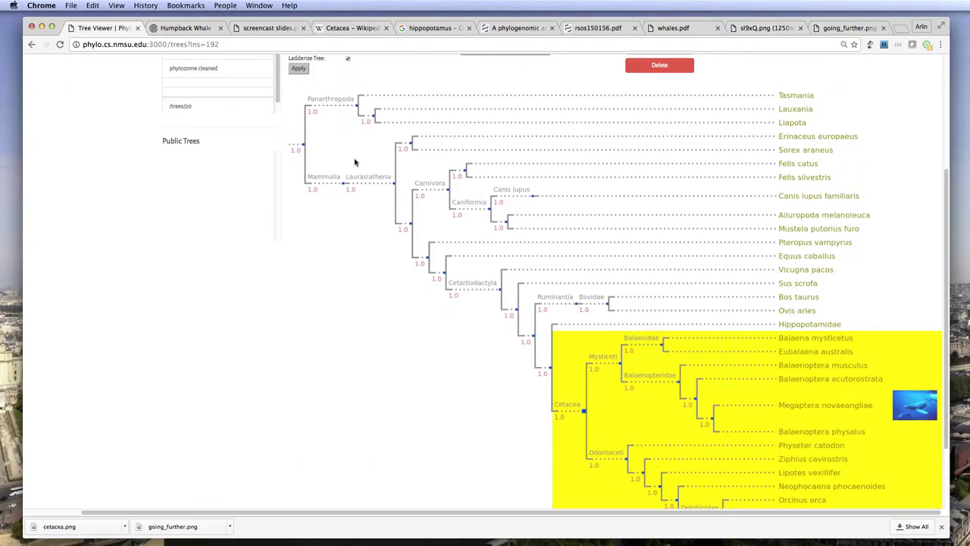
pyautogui.scroll(5, 516, 223)
pyautogui.click(468, 236)
pyautogui.click(486, 241)
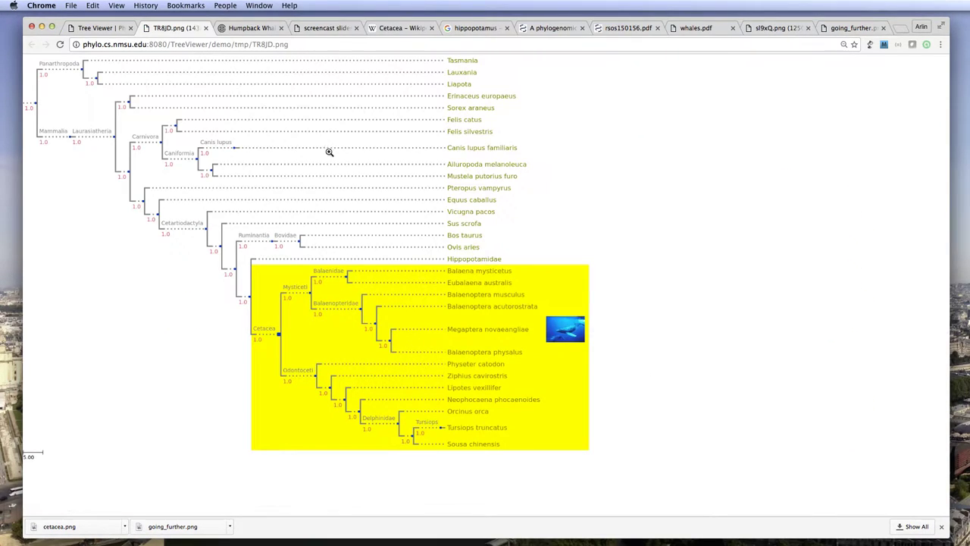
pyautogui.moveTo(328, 162); pyautogui.dragTo(439, 145)
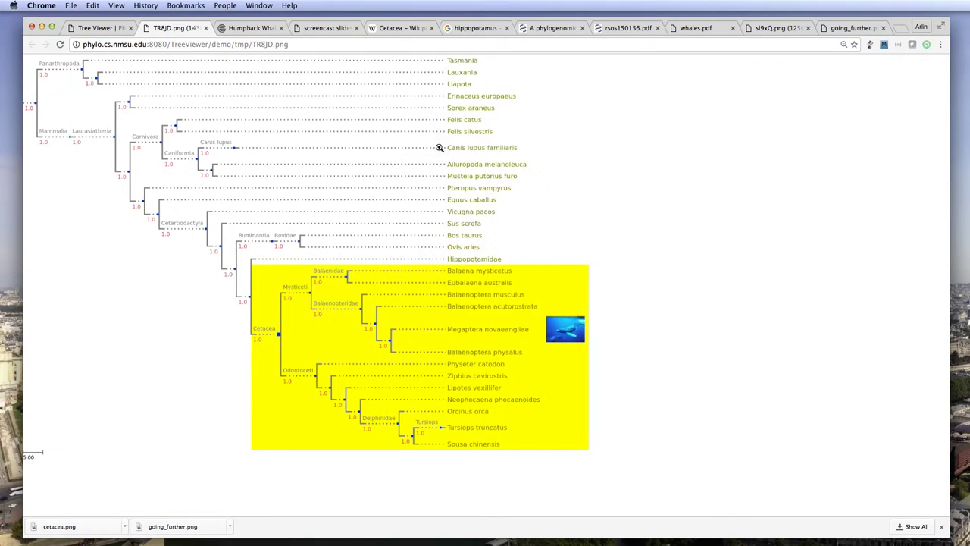
# Step: Close the image tab and look over the whale tree again
pyautogui.click(206, 28)
pyautogui.scroll(-5, 747, 227)
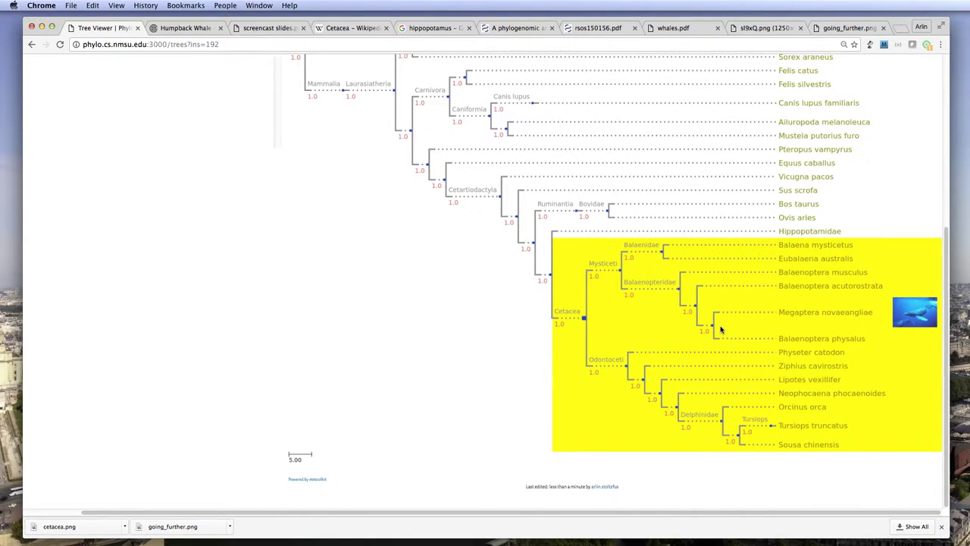
pyautogui.scroll(3, 719, 330)
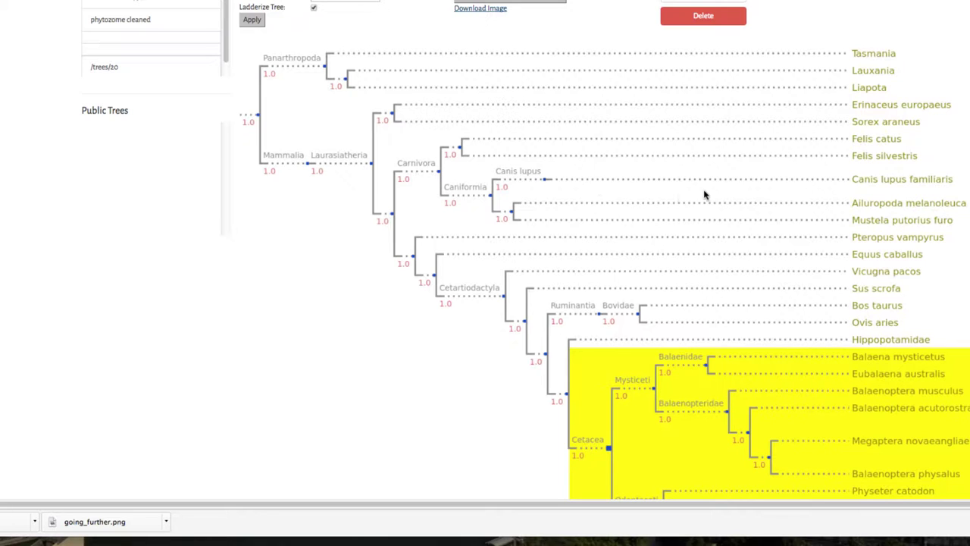
pyautogui.scroll(-1, 707, 191)
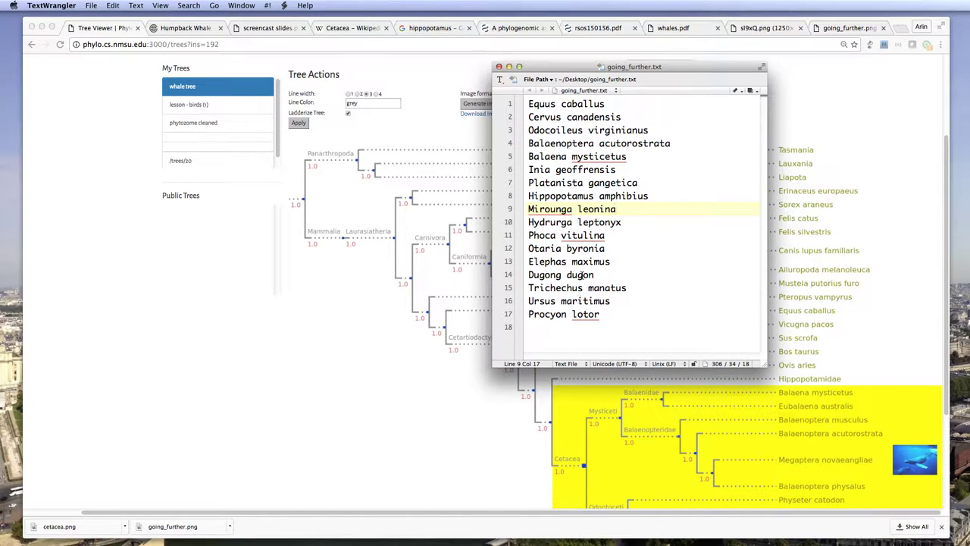
# Step: Highlight species in going_further.txt, including Phoca vitulina, Dugong dugon and Trichechus manatus, then clear the selection
pyautogui.moveTo(543, 146); pyautogui.dragTo(527, 182)
pyautogui.moveTo(530, 231); pyautogui.dragTo(531, 297)
pyautogui.click(536, 282)
pyautogui.click(618, 261)
# Step: Replace caballus with unicornis on line 1 so it reads Equus unicornis
pyautogui.doubleClick(575, 104)
pyautogui.write('un')
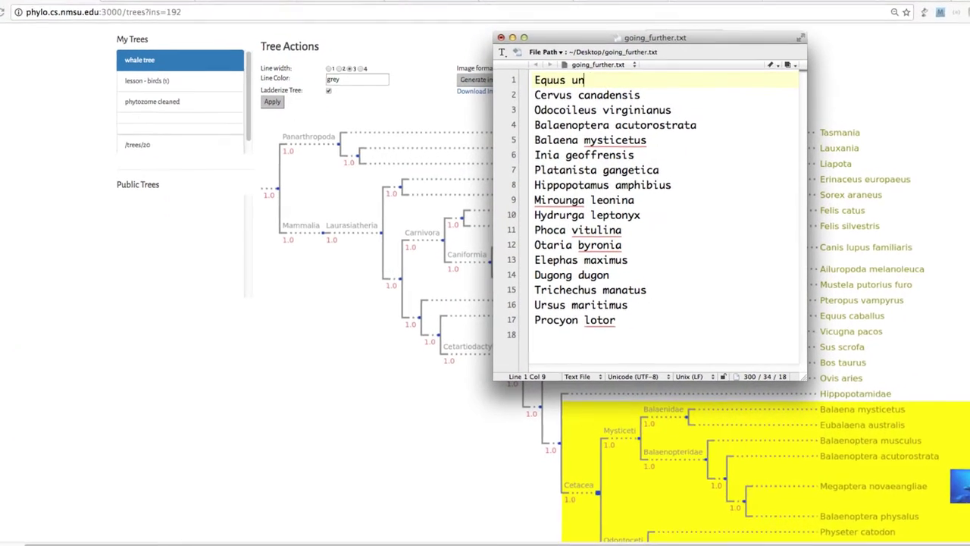
pyautogui.write('icornis')
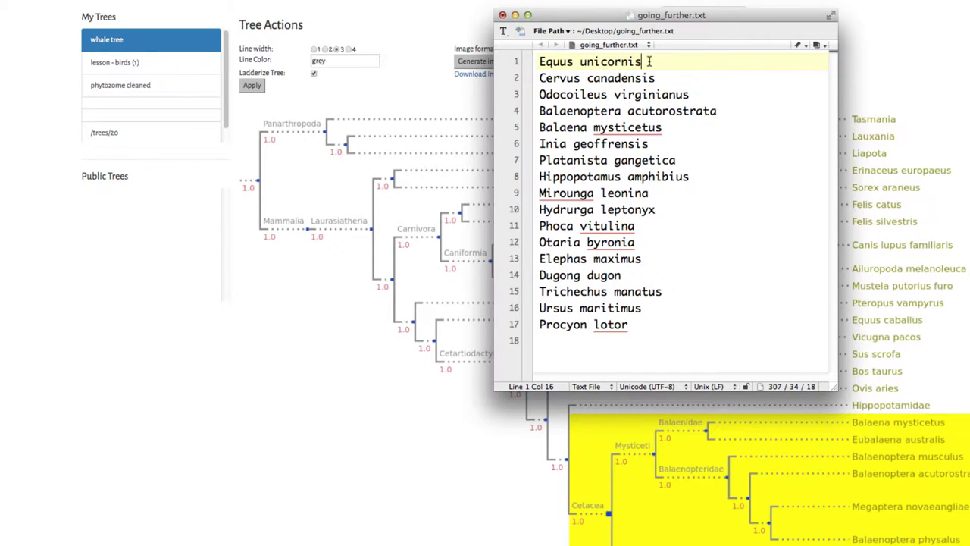
pyautogui.moveTo(649, 62); pyautogui.dragTo(531, 60)
pyautogui.click(573, 76)
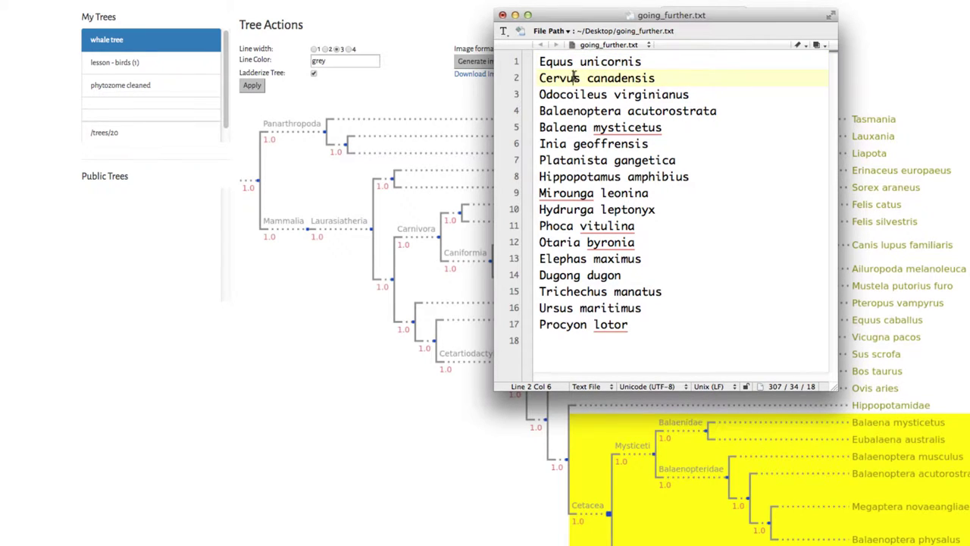
pyautogui.click(410, 21)
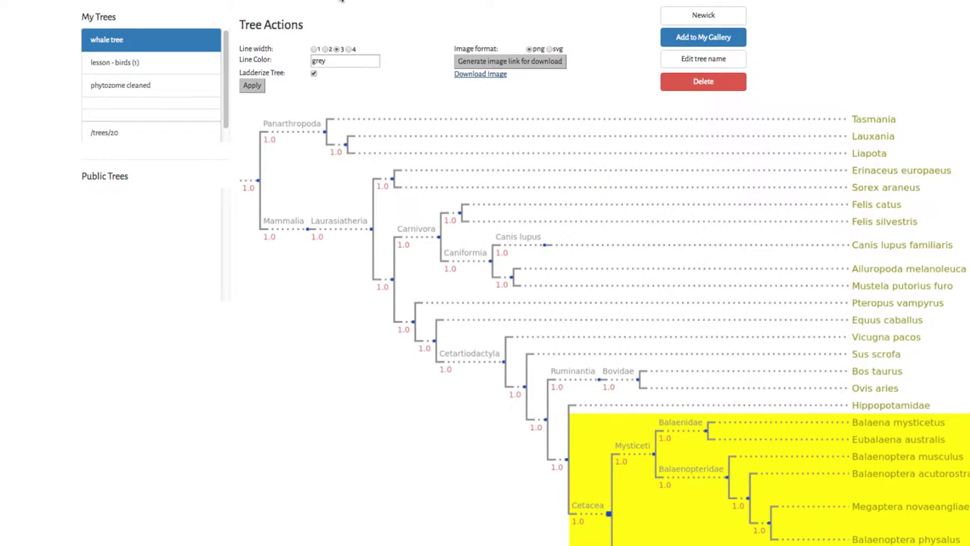
# Step: From the Toolbox home page, upload going_further.txt as a new species list and start naming it
pyautogui.scroll(3, 159, 119)
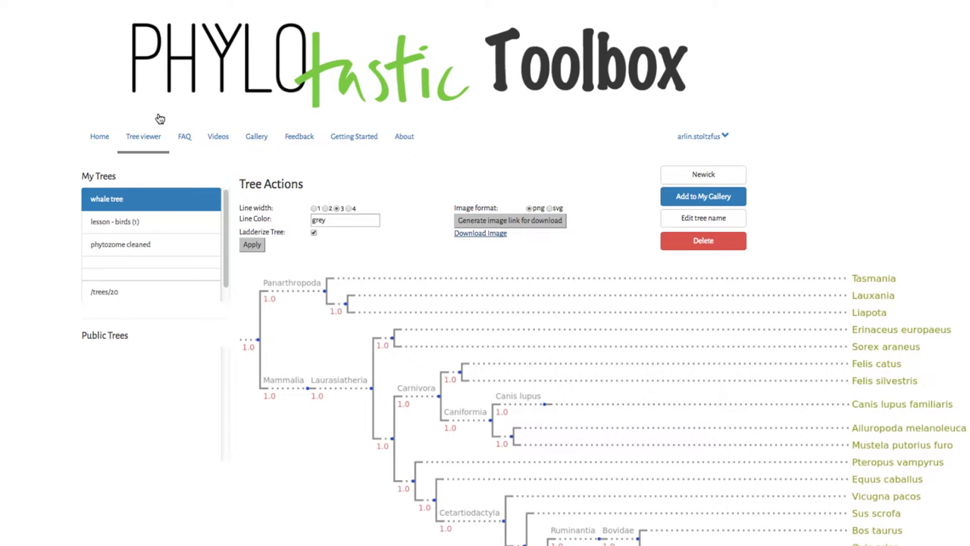
pyautogui.click(101, 136)
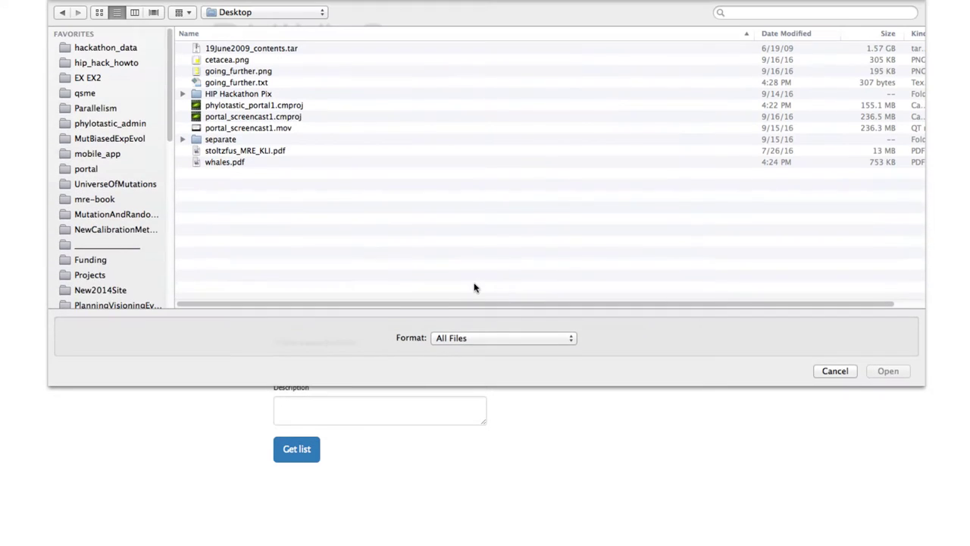
pyautogui.click(258, 83)
pyautogui.click(885, 371)
pyautogui.click(356, 379)
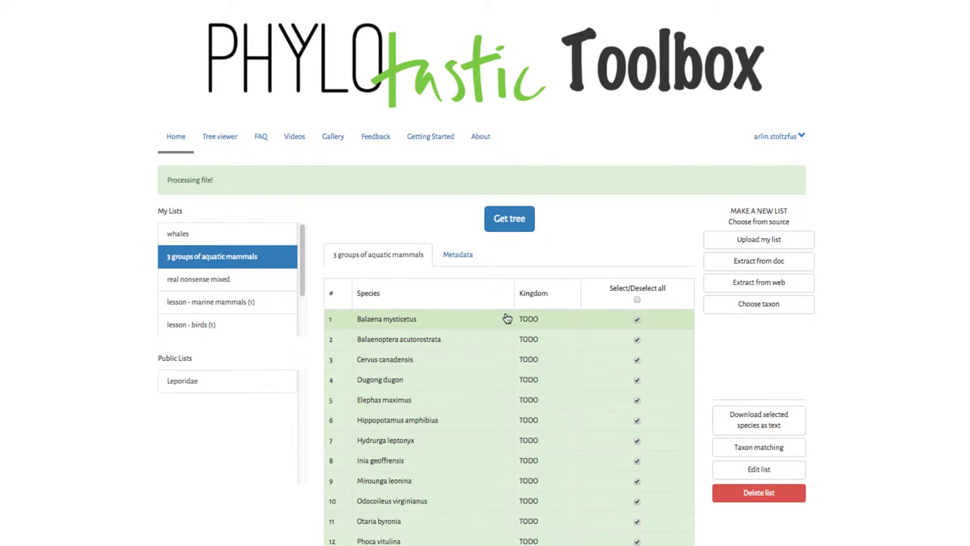
# Step: Correct the unmatched name Equus unicornis to Equus caballus in the 17-species list
pyautogui.scroll(-2, 507, 318)
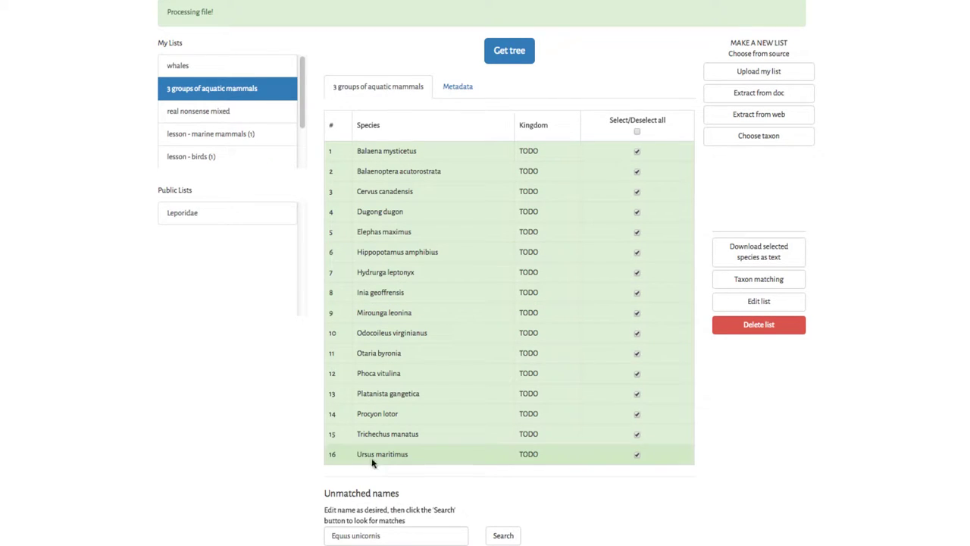
pyautogui.click(408, 534)
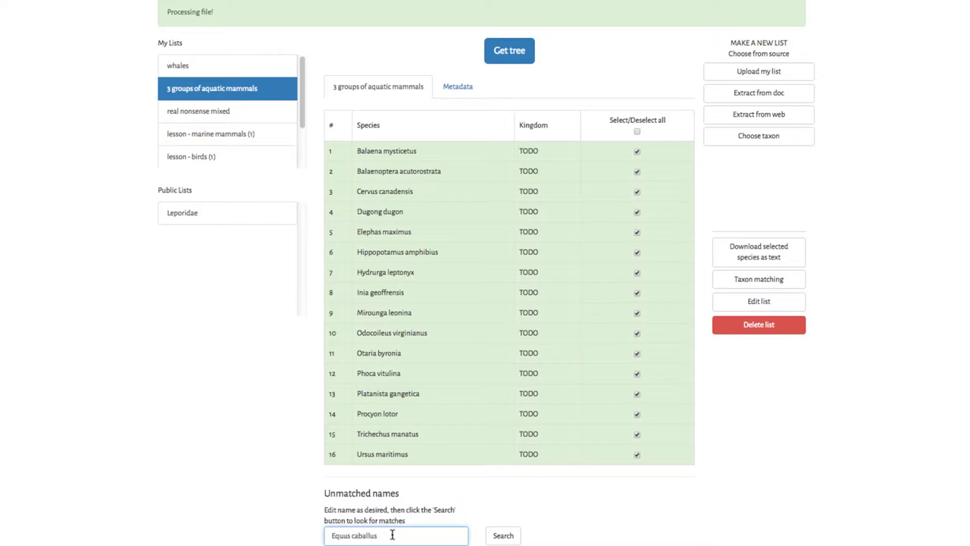
pyautogui.click(503, 536)
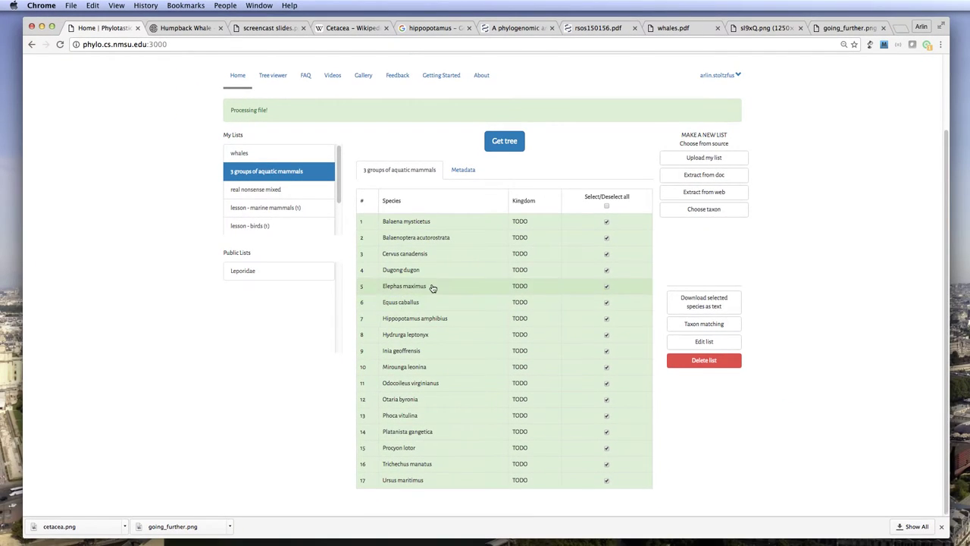
# Step: Build a tree from the list named '3 groups of aquatic mammals tree'
pyautogui.scroll(3, 432, 288)
pyautogui.click(504, 206)
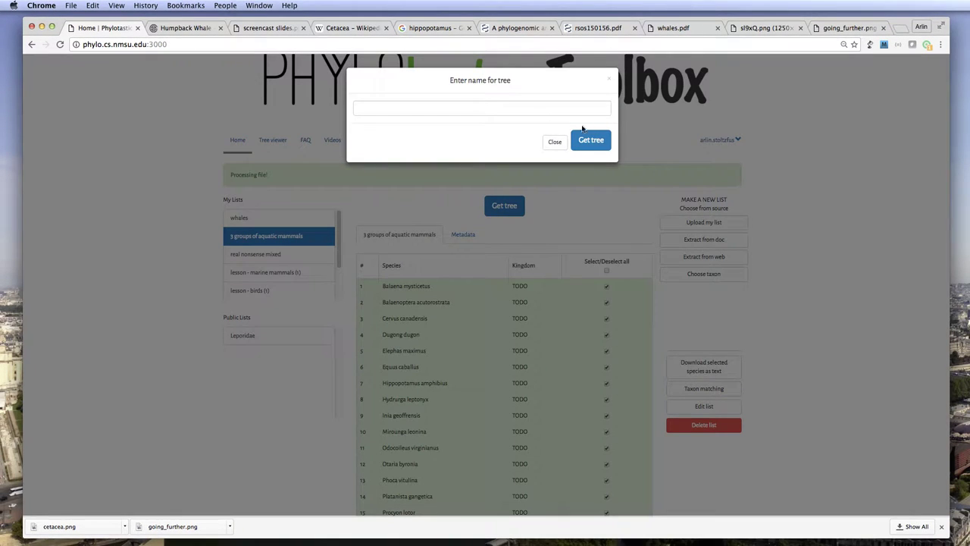
pyautogui.click(533, 112)
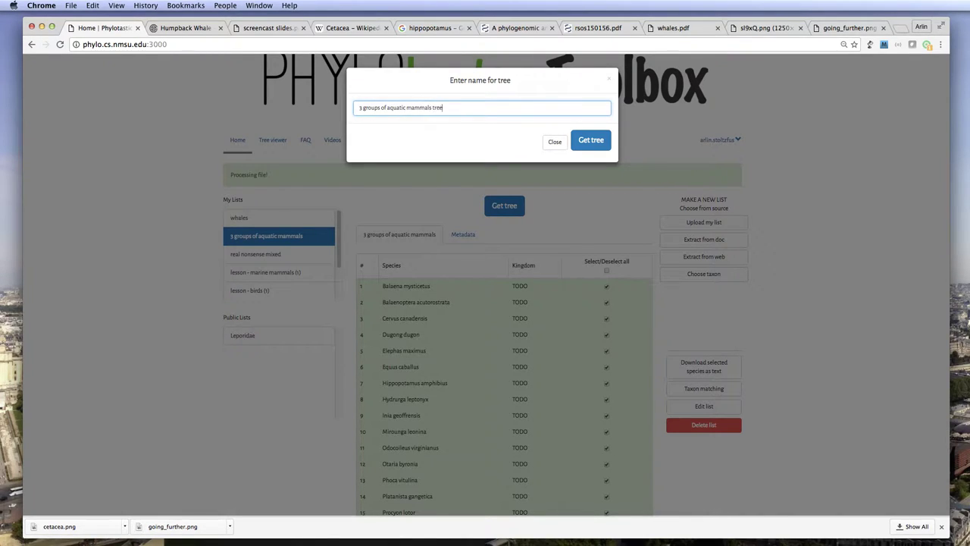
pyautogui.press('Return')
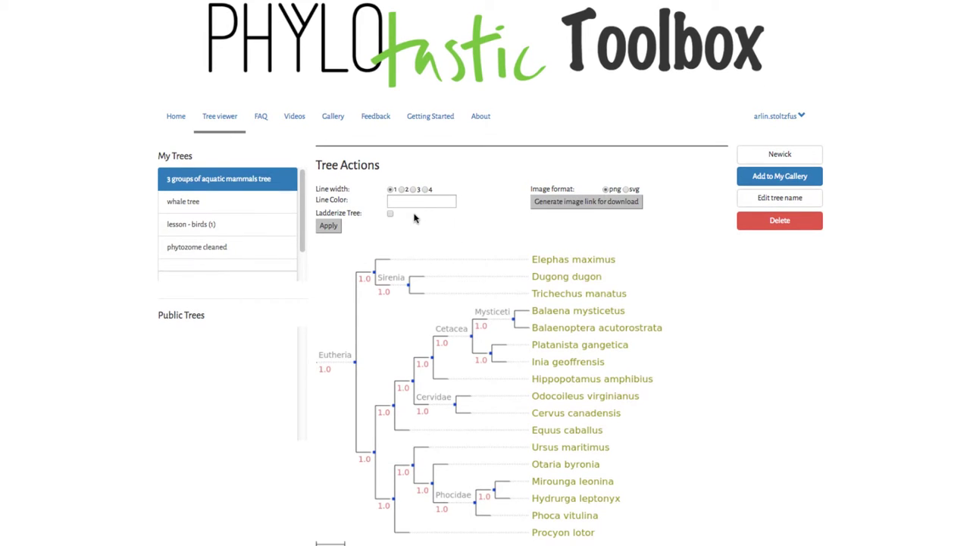
# Step: Redraw the tree ladderized with grey branches of line width 3
pyautogui.click(421, 203)
pyautogui.write('grey')
pyautogui.click(413, 189)
pyautogui.click(390, 214)
pyautogui.click(329, 226)
pyautogui.scroll(-1, 504, 260)
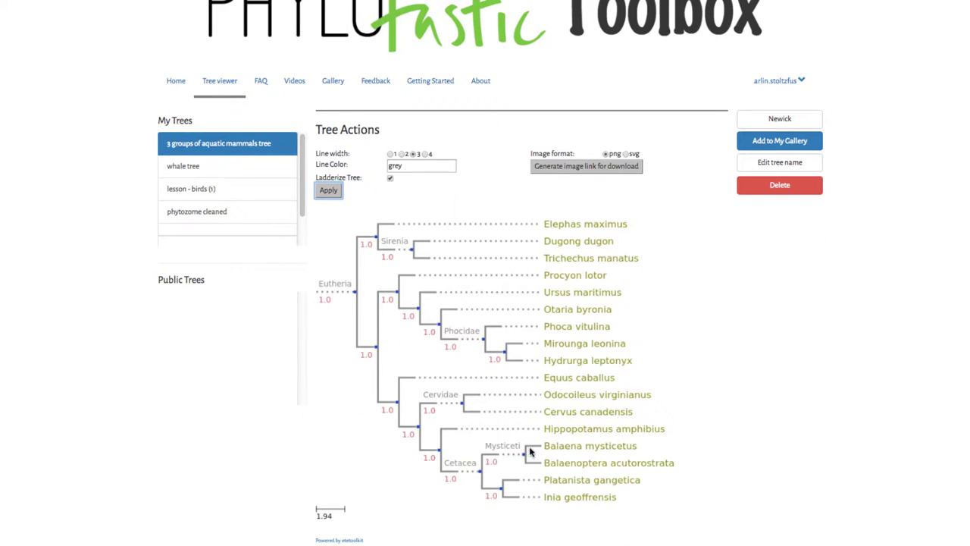
# Step: Apply Box Highlight to the Cetacea node, the node above Phocidae, and the Sirenia node
pyautogui.click(481, 472)
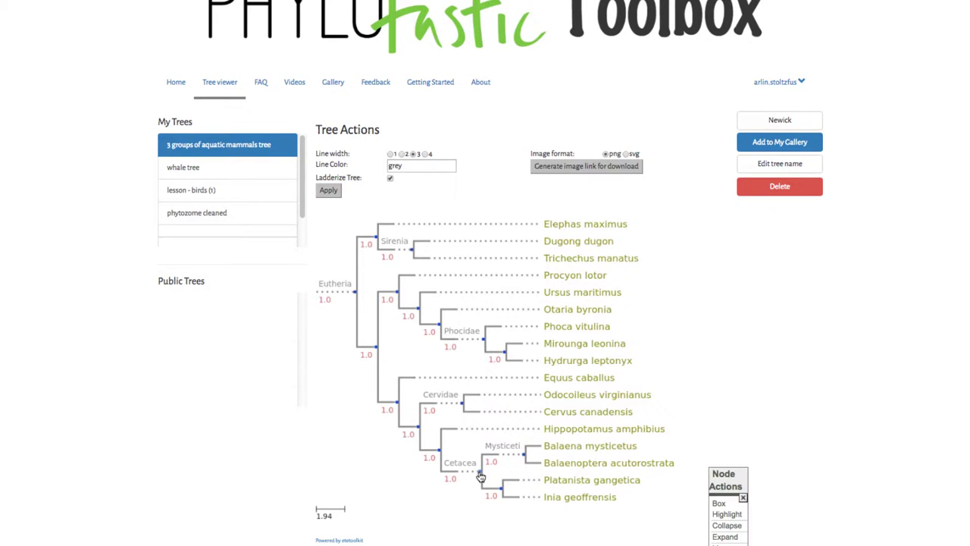
pyautogui.click(724, 506)
pyautogui.scroll(-2, 464, 443)
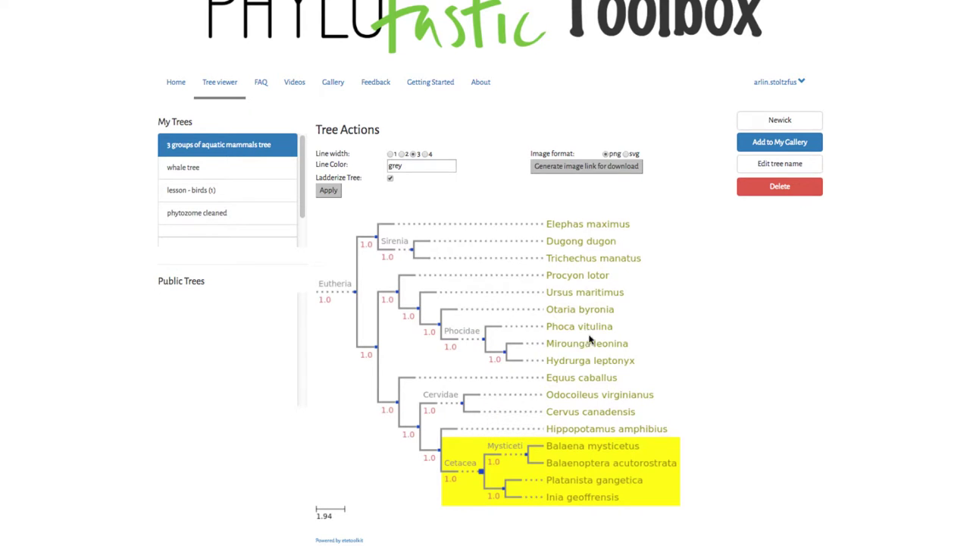
pyautogui.click(440, 327)
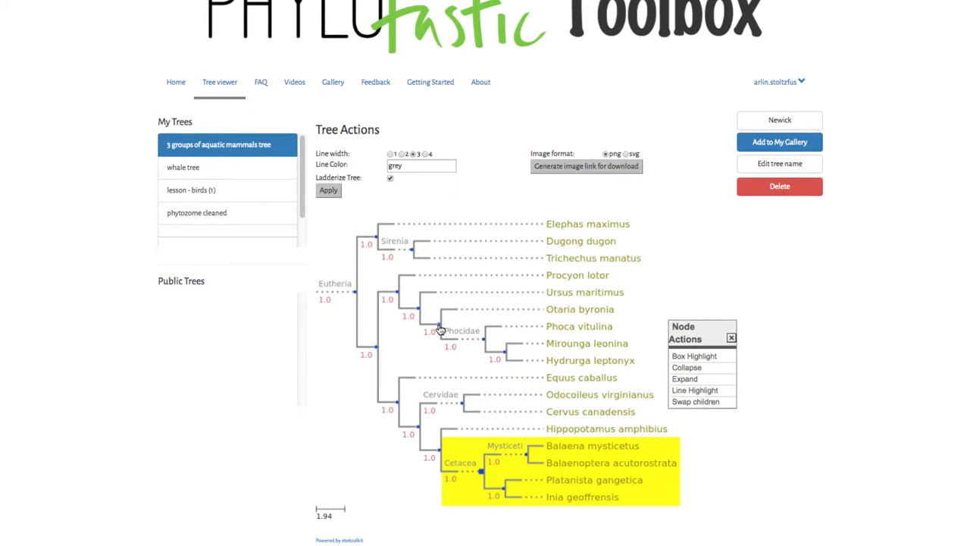
pyautogui.click(708, 356)
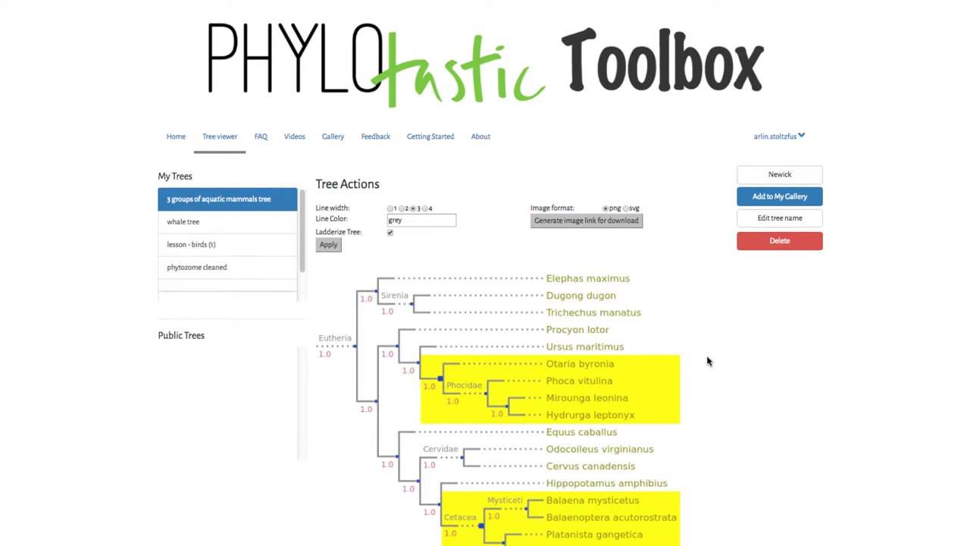
pyautogui.scroll(-1, 707, 361)
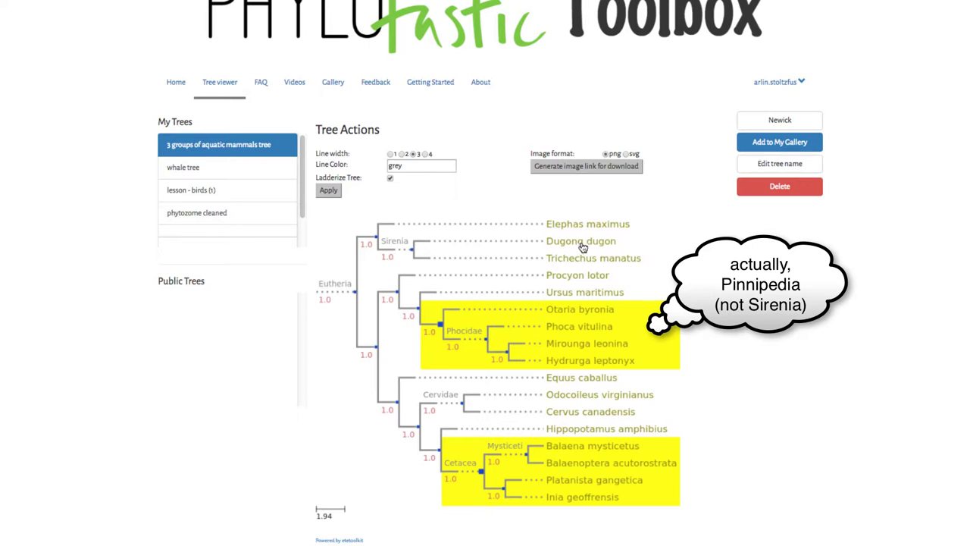
pyautogui.click(413, 254)
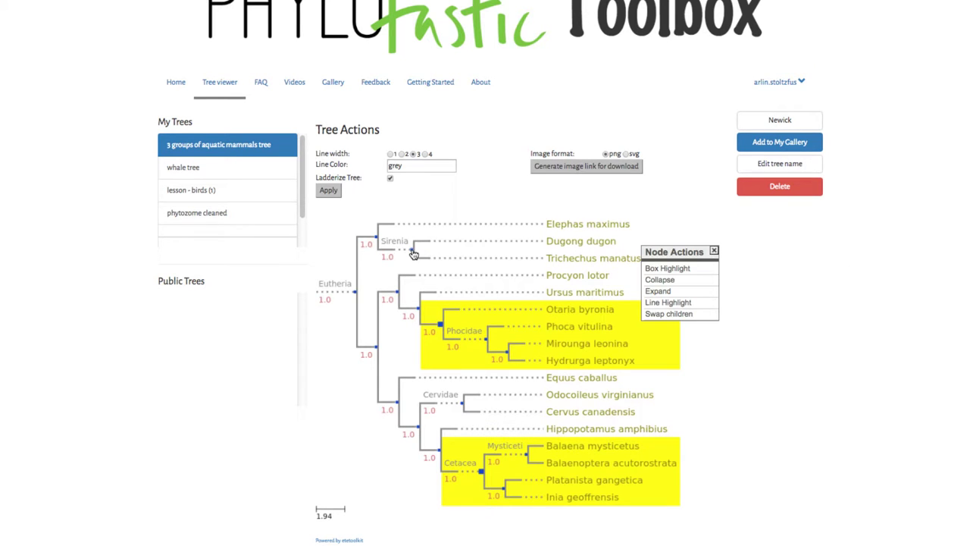
pyautogui.click(664, 269)
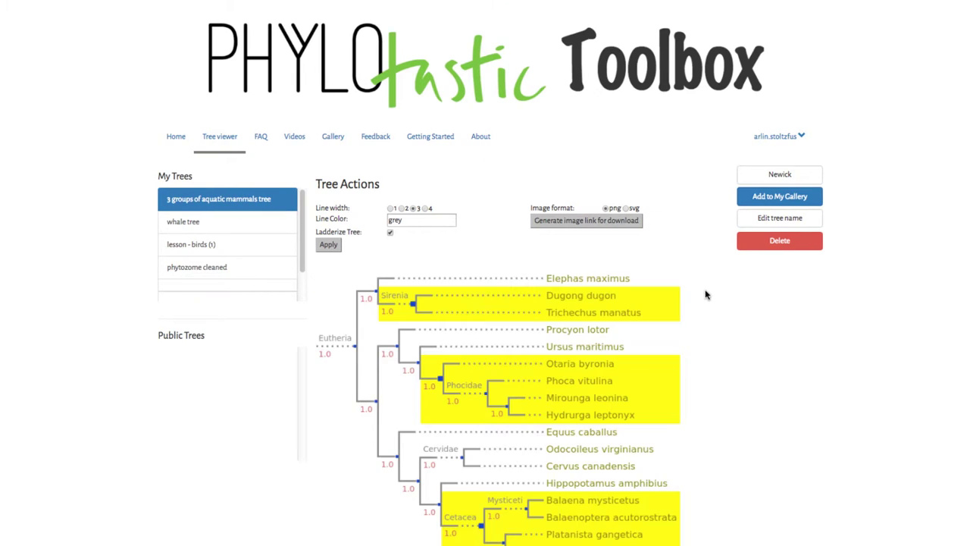
pyautogui.scroll(-1, 758, 337)
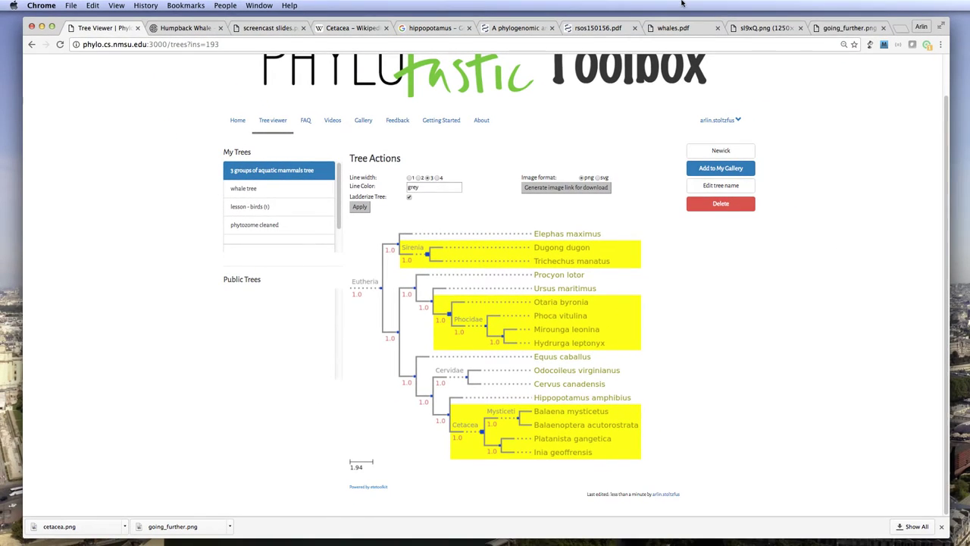
# Step: Save the going_further.png tree image with animal photos to the desktop and return to the Tree Viewer
pyautogui.press('super+9')
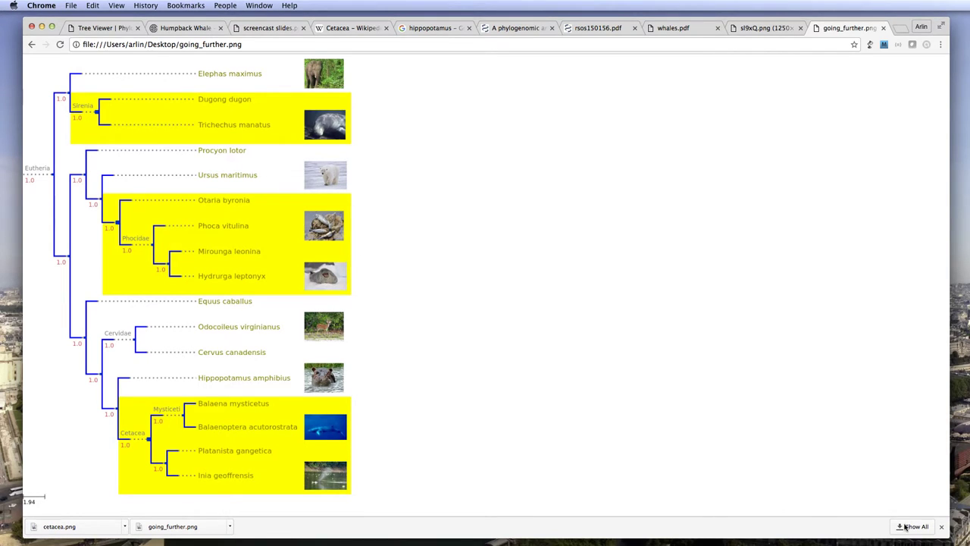
pyautogui.moveTo(949, 534); pyautogui.dragTo(922, 210)
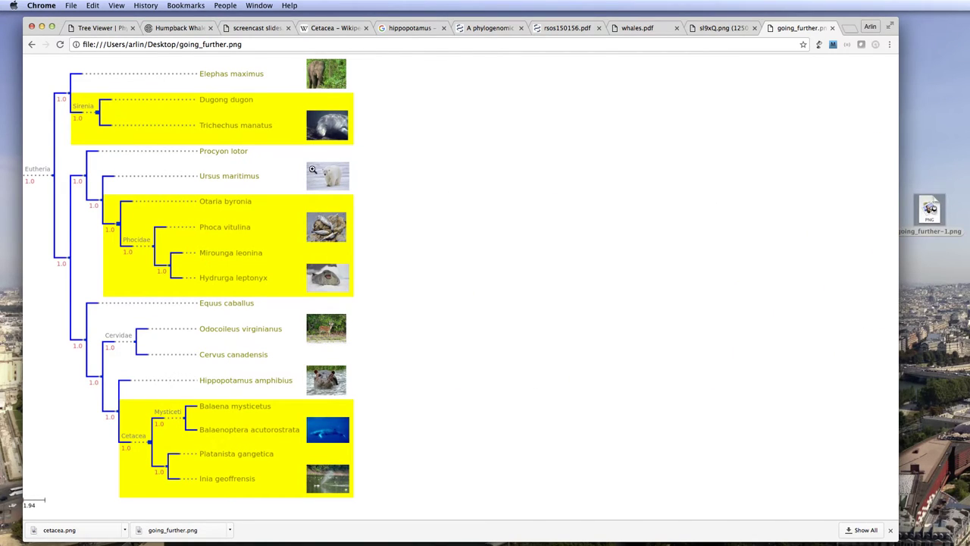
pyautogui.click(87, 29)
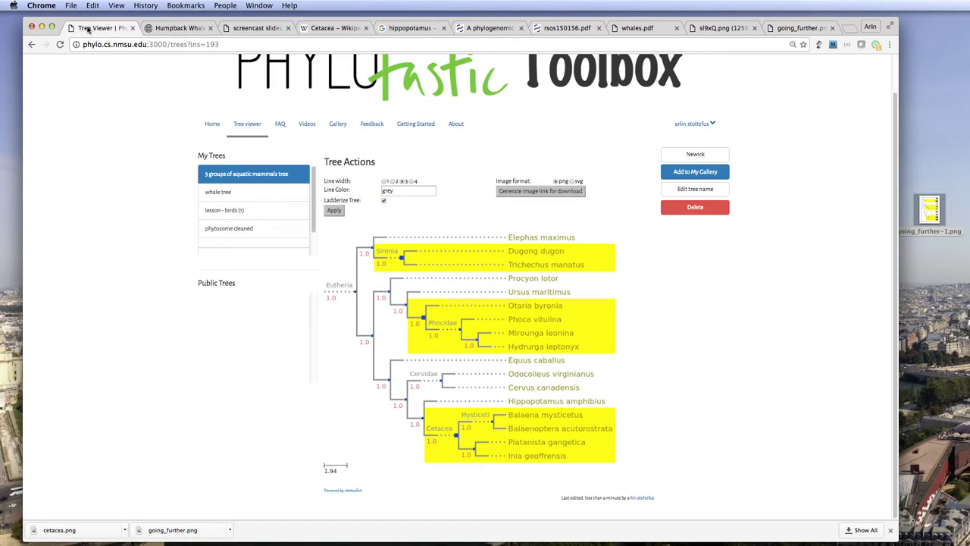
# Step: Start a taxon-based list with taxon hominoidea and list name hominoids
pyautogui.click(212, 124)
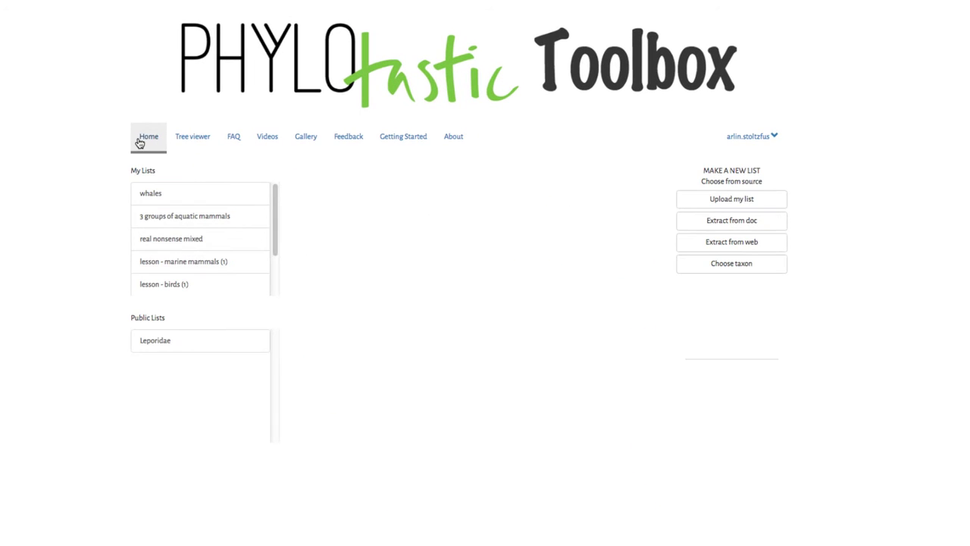
pyautogui.click(738, 269)
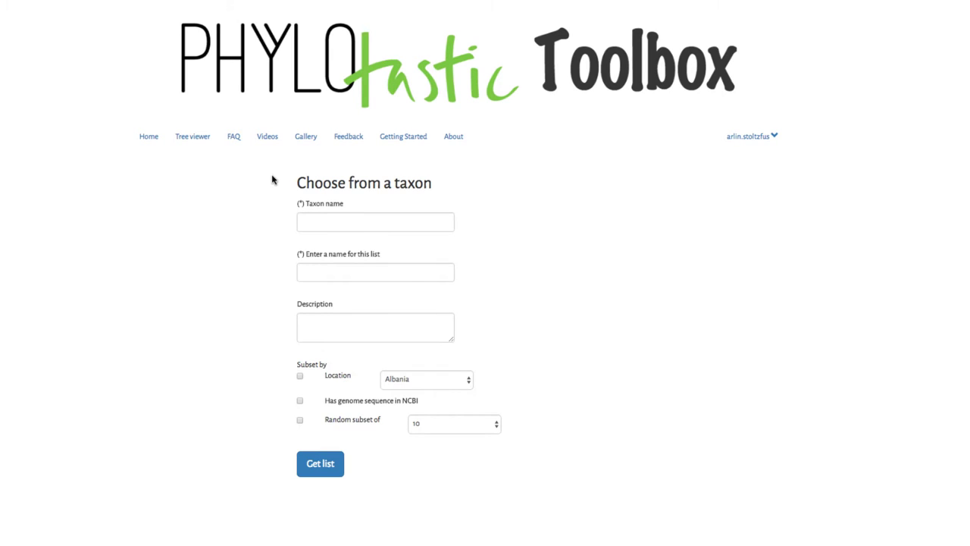
pyautogui.click(356, 220)
pyautogui.write('h')
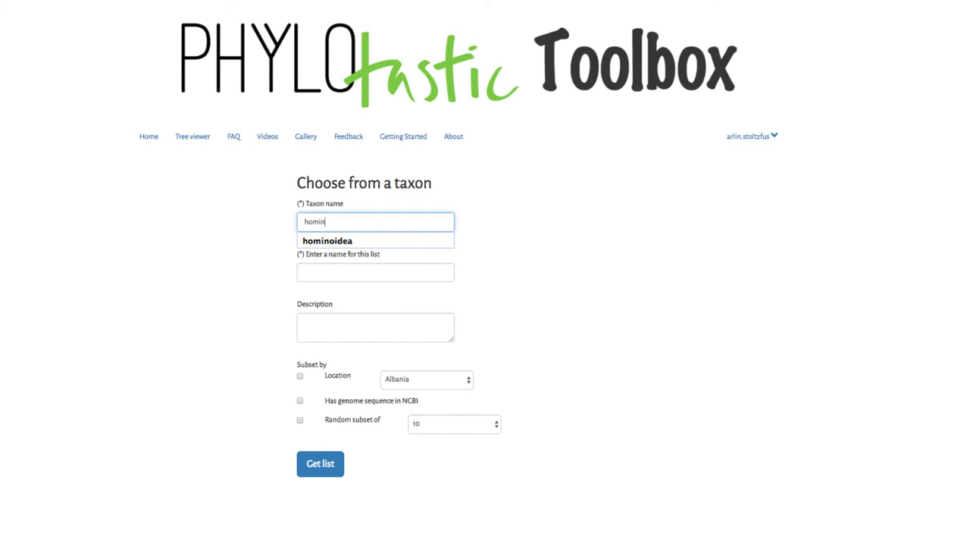
pyautogui.write('omin')
pyautogui.click(325, 241)
pyautogui.click(333, 271)
pyautogui.write('homin')
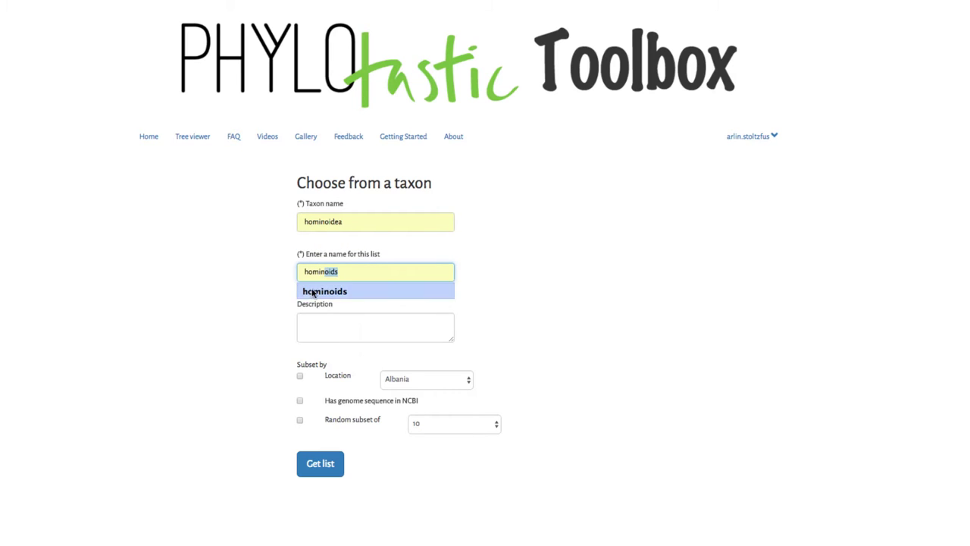
pyautogui.click(313, 294)
# Step: Enter description 'df', restrict to species with NCBI genome sequences, and create the list
pyautogui.click(341, 331)
pyautogui.write('dfdsf')
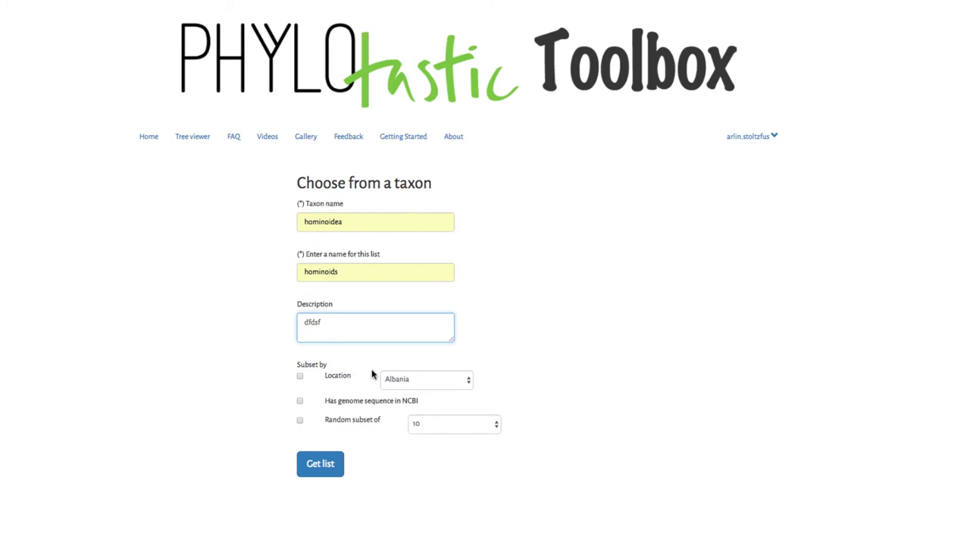
pyautogui.click(402, 382)
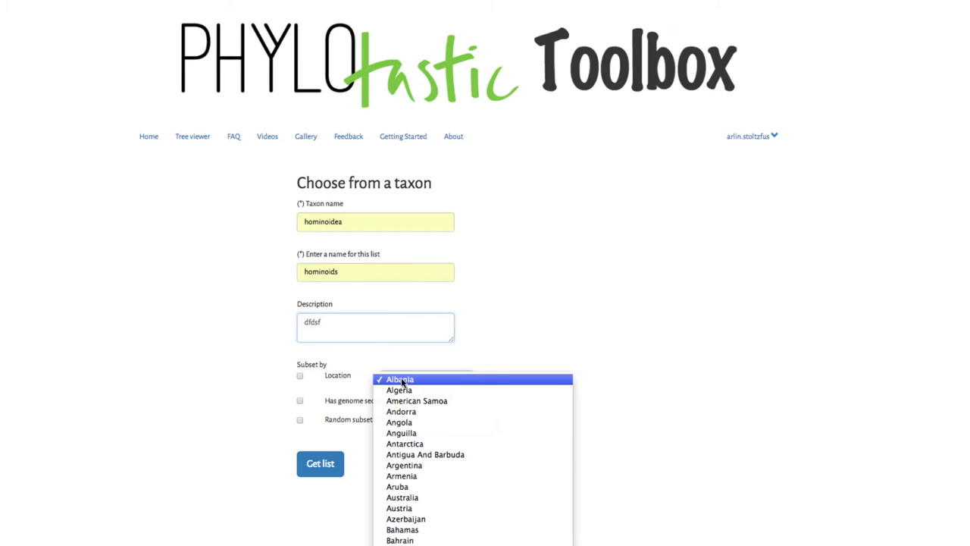
pyautogui.click(400, 380)
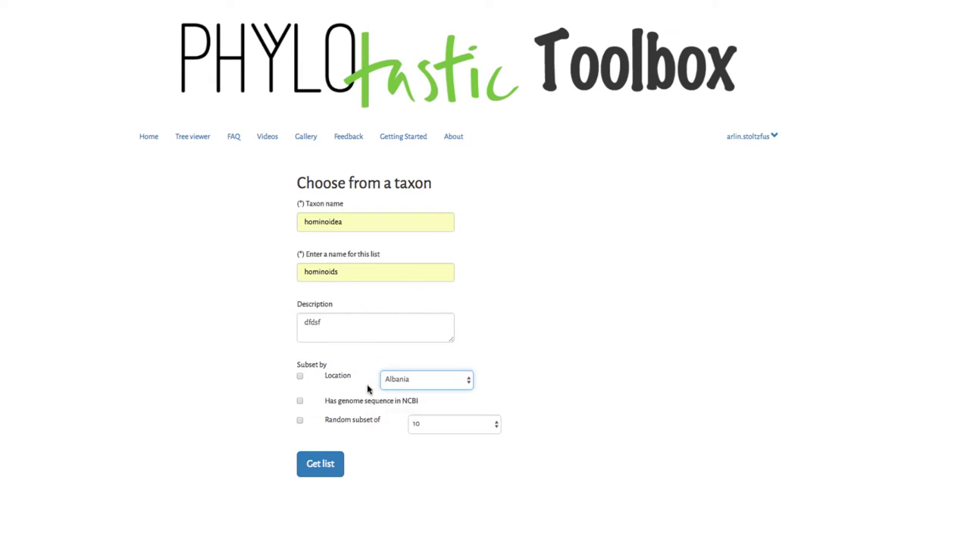
pyautogui.click(299, 402)
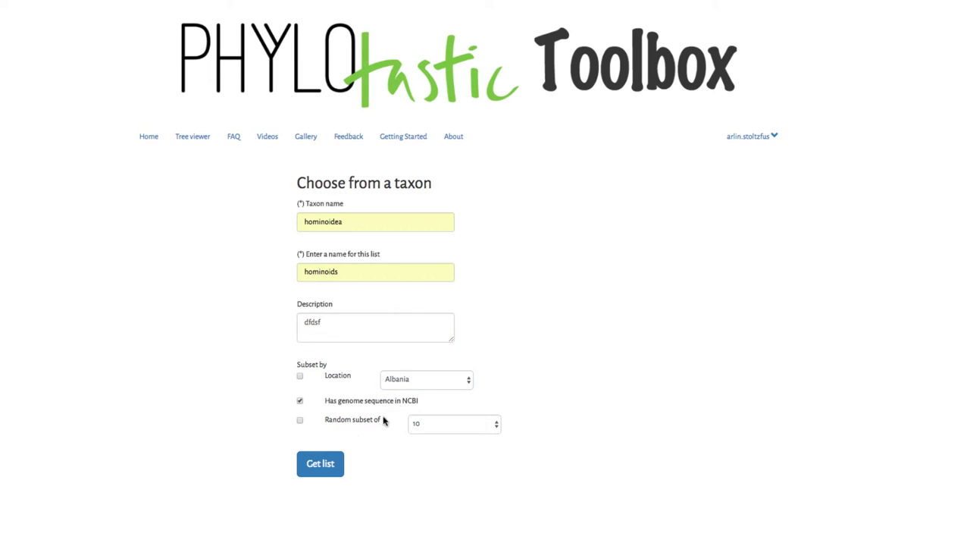
pyautogui.click(325, 472)
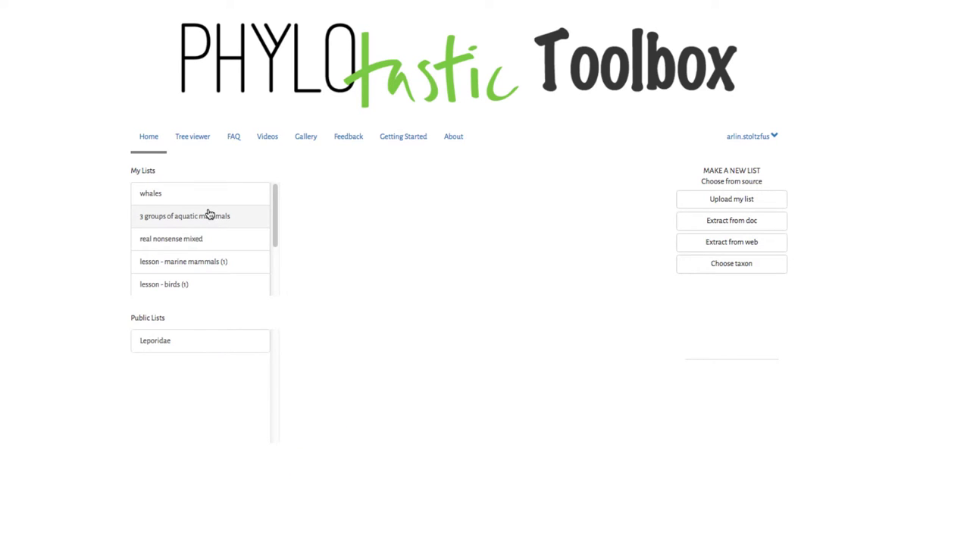
# Step: Open the 10-species hominoids list and build a tree named 'hominoid tree' from it
pyautogui.scroll(-2, 190, 227)
pyautogui.click(192, 277)
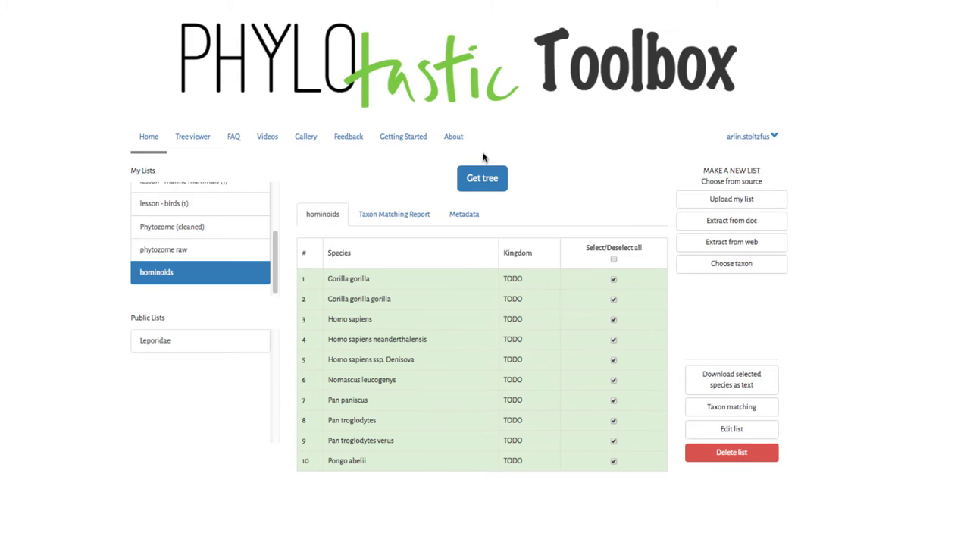
pyautogui.click(482, 179)
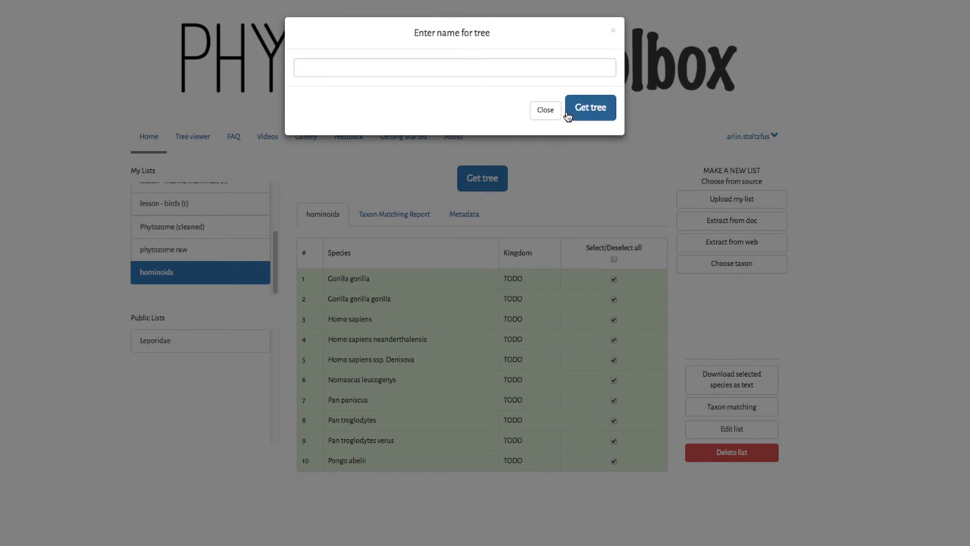
pyautogui.click(515, 65)
pyautogui.write('hoim')
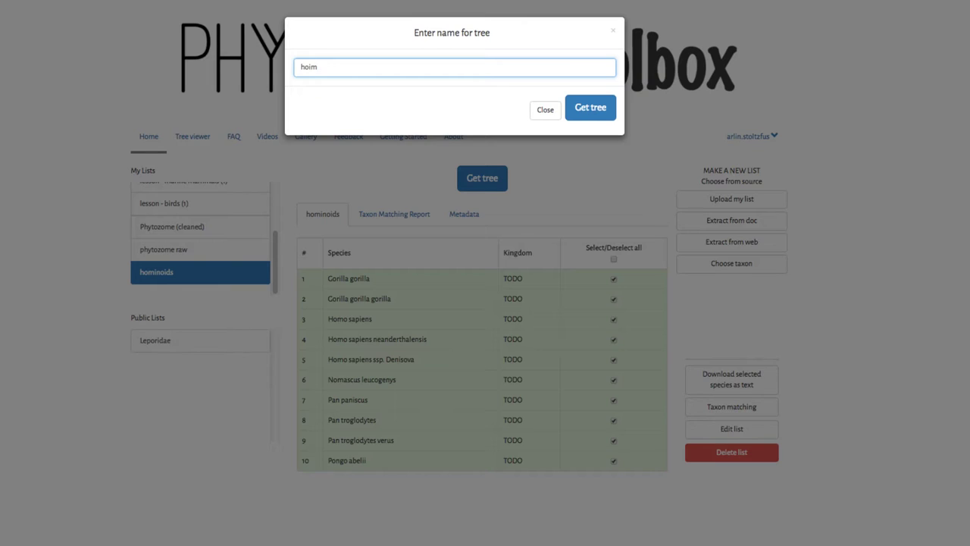
pyautogui.write('i')
pyautogui.click(482, 86)
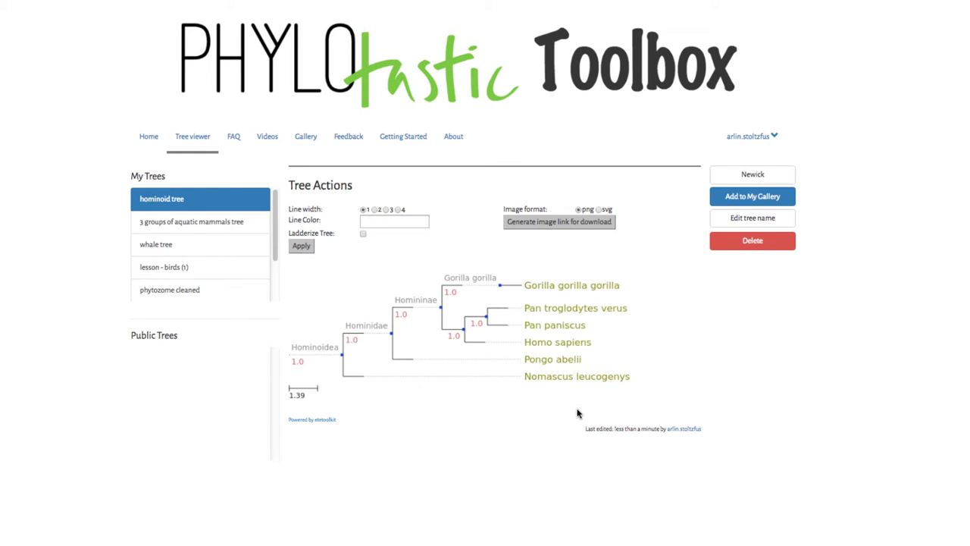
# Step: Use Node Actions on the Pan paniscus leaf to display its picture
pyautogui.click(565, 330)
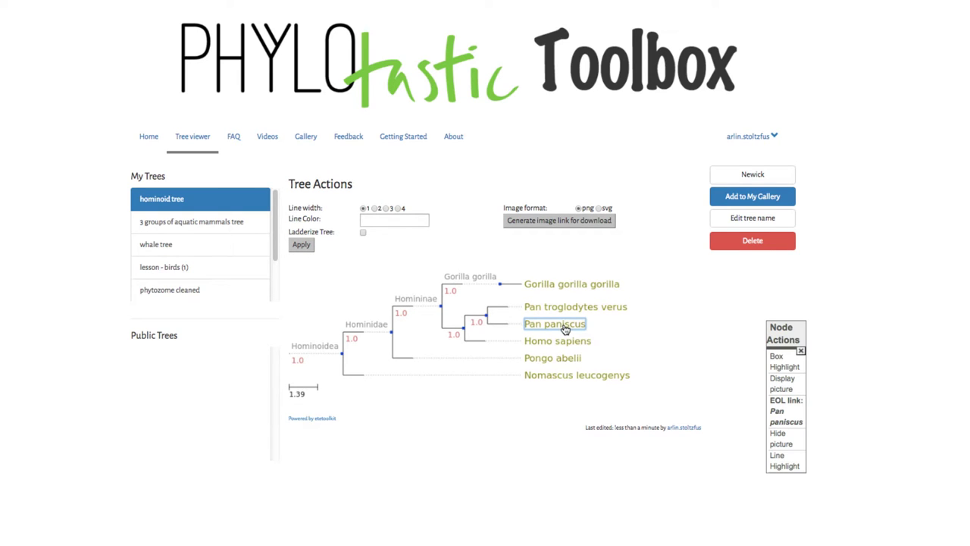
pyautogui.click(782, 378)
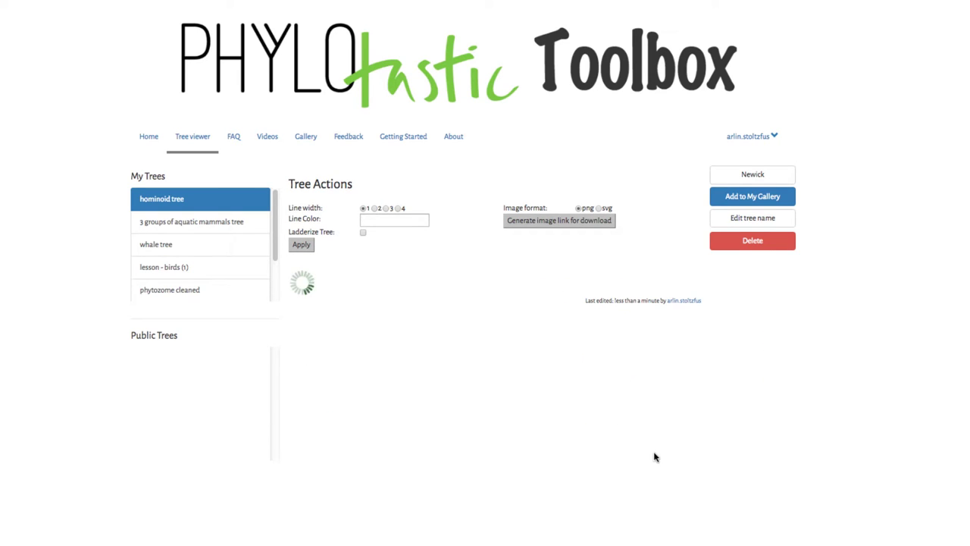